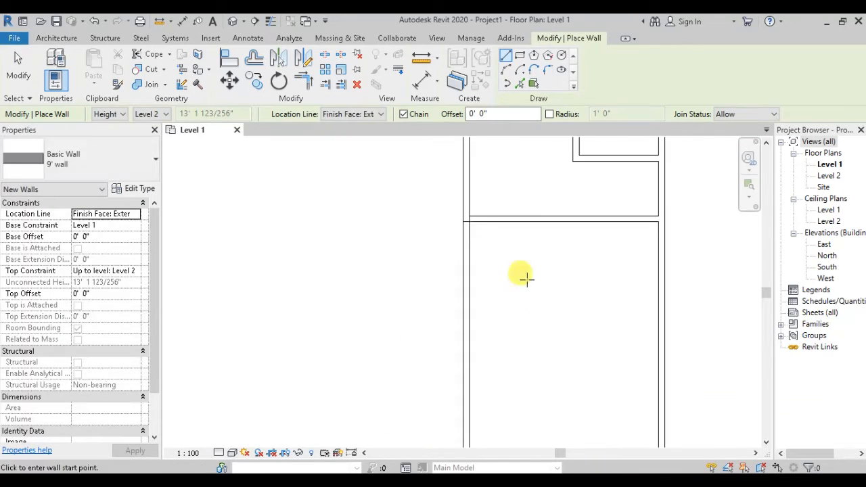
- Draw a chain of three 9' wall segments enclosing a small room at the upper-left inner corner of the lower compartment
{"action": "middle_click_drag", "start_coordinate": [526, 278], "coordinate": [547, 224]}
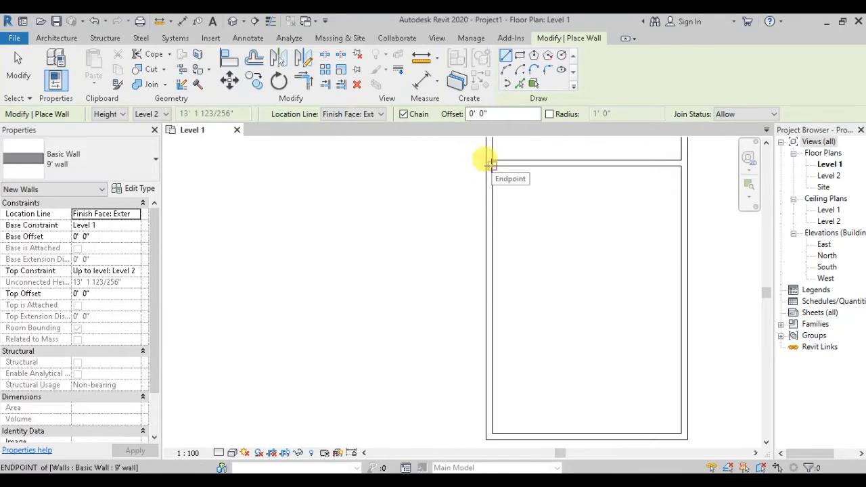
{"action": "left_click", "coordinate": [492, 165]}
{"action": "left_click", "coordinate": [492, 264]}
{"action": "left_click", "coordinate": [556, 264]}
{"action": "left_click", "coordinate": [556, 165]}
{"action": "key", "text": "Escape"}
{"action": "middle_click_drag", "start_coordinate": [593, 246], "coordinate": [610, 252]}
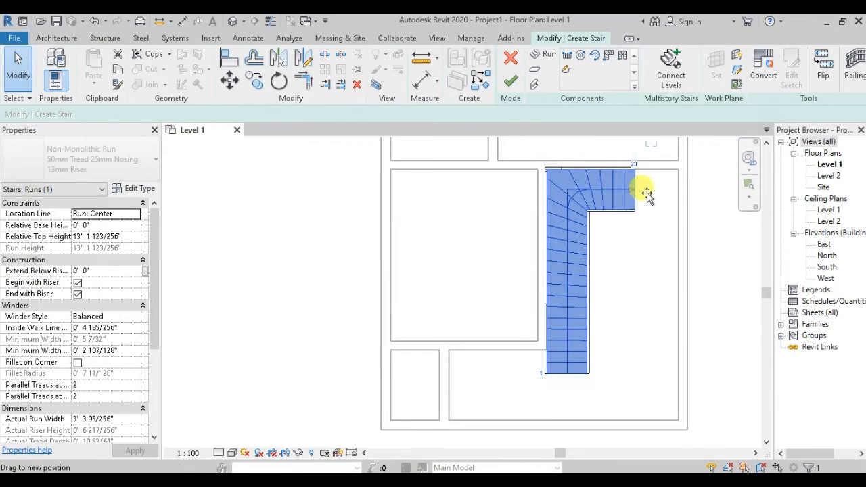
- Adjust the position of the L-shaped winder stair run against the room's upper wall
{"action": "mouse_move", "coordinate": [648, 194]}
{"action": "left_mouse_down"}
{"action": "mouse_move", "coordinate": [672, 210]}
{"action": "mouse_move", "coordinate": [635, 189]}
{"action": "left_mouse_up"}
{"action": "left_click", "coordinate": [613, 284]}
{"action": "left_click", "coordinate": [615, 194]}
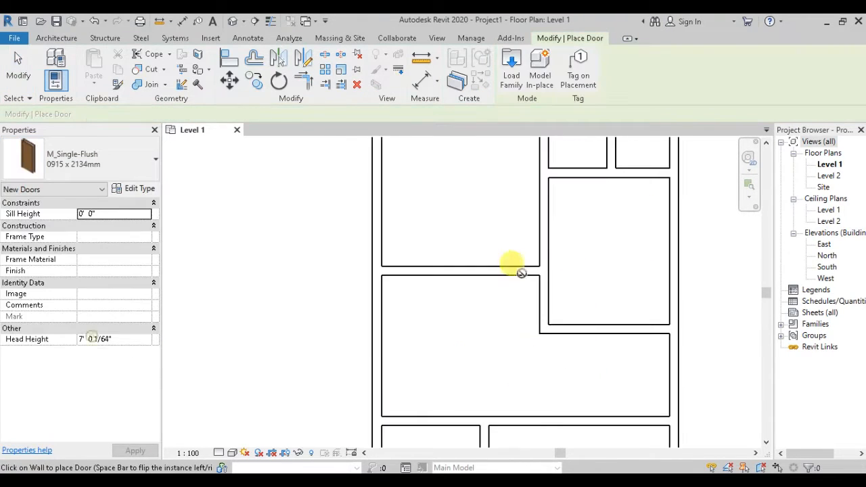
- Place M_Single-Flush 0915 x 2134mm doors in the interior walls between the rooms and beside the stair
{"action": "left_click", "coordinate": [518, 270]}
{"action": "left_click", "coordinate": [648, 291]}
{"action": "middle_click_drag", "start_coordinate": [458, 392], "coordinate": [466, 198]}
{"action": "left_click", "coordinate": [469, 325]}
{"action": "left_click", "coordinate": [466, 196]}
{"action": "scroll", "coordinate": [482, 318], "scroll_direction": "down", "scroll_amount": 1}
{"action": "middle_click_drag", "start_coordinate": [482, 318], "coordinate": [504, 230]}
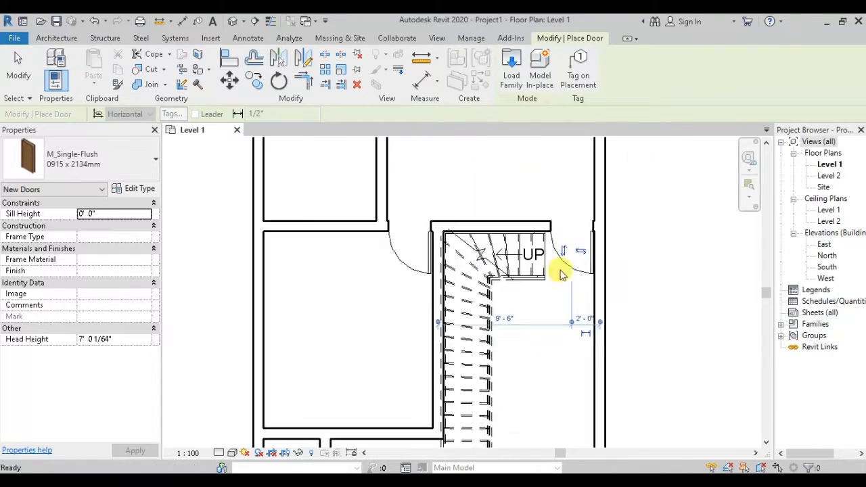
{"action": "left_click", "coordinate": [82, 159]}
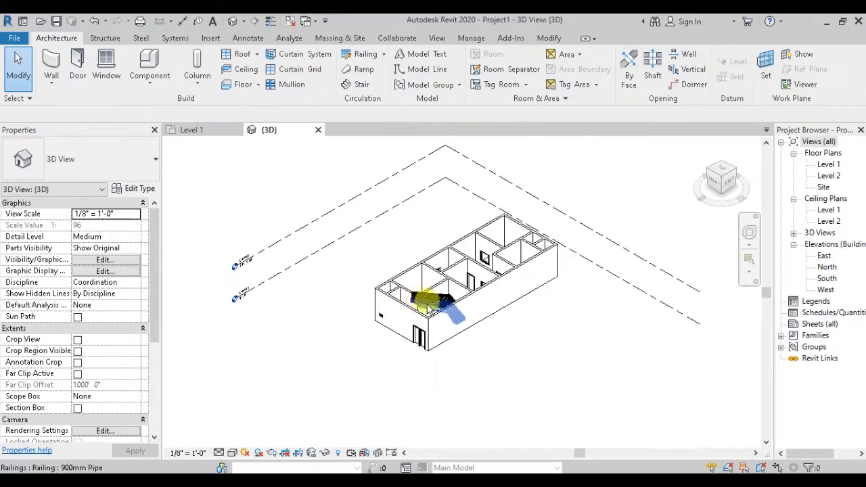
- Inspect the stair and interior in the 3D view and change the view's visual style
{"action": "scroll", "coordinate": [431, 308], "scroll_direction": "up", "scroll_amount": 6}
{"action": "middle_click_drag", "start_coordinate": [438, 310], "coordinate": [573, 325]}
{"action": "scroll", "coordinate": [568, 325], "scroll_direction": "down", "scroll_amount": 5}
{"action": "left_click", "coordinate": [233, 453]}
{"action": "left_click", "coordinate": [256, 428]}
{"action": "middle_click_drag", "start_coordinate": [567, 411], "coordinate": [512, 419], "text": "shift"}
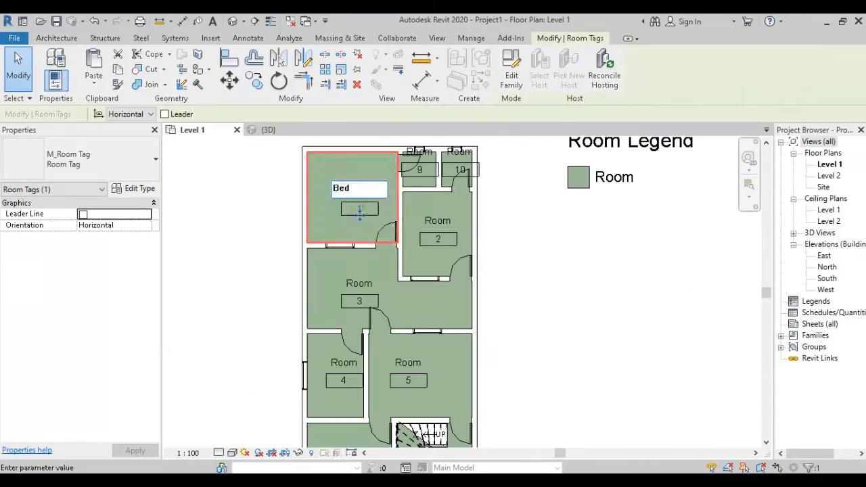
- Name room 1 Bed Room in its room tag
{"action": "type", "text": "Room"}
{"action": "key", "text": "Return"}
{"action": "scroll", "coordinate": [426, 167], "scroll_direction": "up", "scroll_amount": 3}
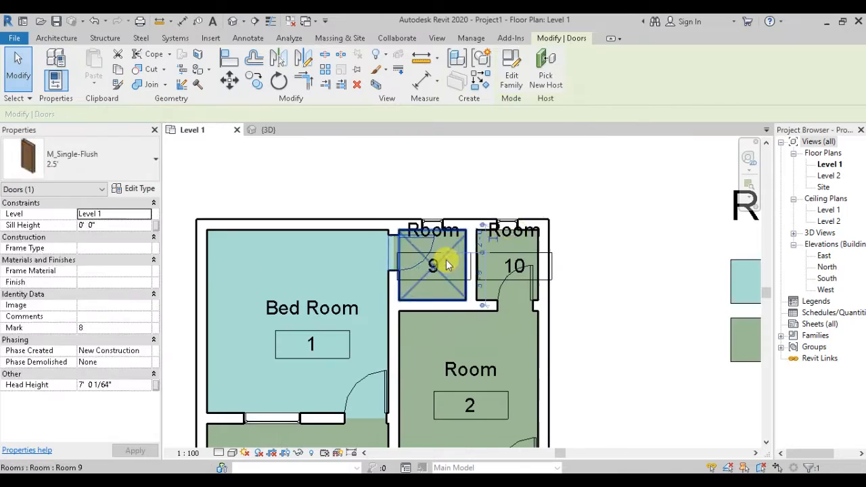
- Name room 10 Bath and nudge its tag down and left into the room
{"action": "scroll", "coordinate": [513, 232], "scroll_direction": "up", "scroll_amount": 5}
{"action": "left_click", "coordinate": [524, 228]}
{"action": "left_click", "coordinate": [531, 229]}
{"action": "type", "text": "Bath"}
{"action": "key", "text": "Return"}
{"action": "key", "text": "Down"}
{"action": "key", "text": "Down"}
{"action": "key", "text": "Down"}
{"action": "key", "text": "Down"}
{"action": "key", "text": "Down"}
{"action": "key", "text": "Down"}
{"action": "key", "text": "Down"}
{"action": "key", "text": "Left"}
{"action": "key", "text": "Left"}
{"action": "key", "text": "Left"}
- Name room 9 Bath and nudge its tag down and slightly left into the room
{"action": "double_click", "coordinate": [311, 247]}
{"action": "type", "text": "Bath"}
{"action": "key", "text": "Return"}
{"action": "key", "text": "Down"}
{"action": "key", "text": "Down"}
{"action": "key", "text": "Down"}
{"action": "key", "text": "Down"}
{"action": "key", "text": "Down"}
{"action": "key", "text": "Down"}
{"action": "key", "text": "Down"}
{"action": "key", "text": "Left"}
- Name room 2 Bed Room and room 3 Hall in their room tags
{"action": "scroll", "coordinate": [492, 173], "scroll_direction": "down", "scroll_amount": 6}
{"action": "double_click", "coordinate": [464, 291]}
{"action": "type", "text": "Bed Room"}
{"action": "key", "text": "Return"}
{"action": "double_click", "coordinate": [410, 278]}
{"action": "type", "text": "Hall"}
- Name room 4 Kitchen and room 5 Tv Lounge in their room tags
{"action": "double_click", "coordinate": [475, 232]}
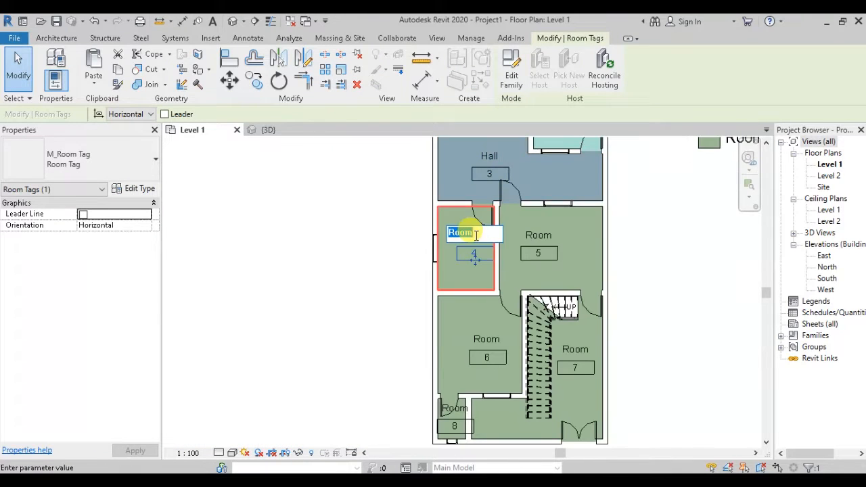
{"action": "type", "text": "Kitchen"}
{"action": "double_click", "coordinate": [539, 235]}
{"action": "type", "text": "Tv Lounge"}
- Name room 6 Guest Room and room 7 Porch in their room tags
{"action": "double_click", "coordinate": [483, 342]}
{"action": "type", "text": "Guest Room"}
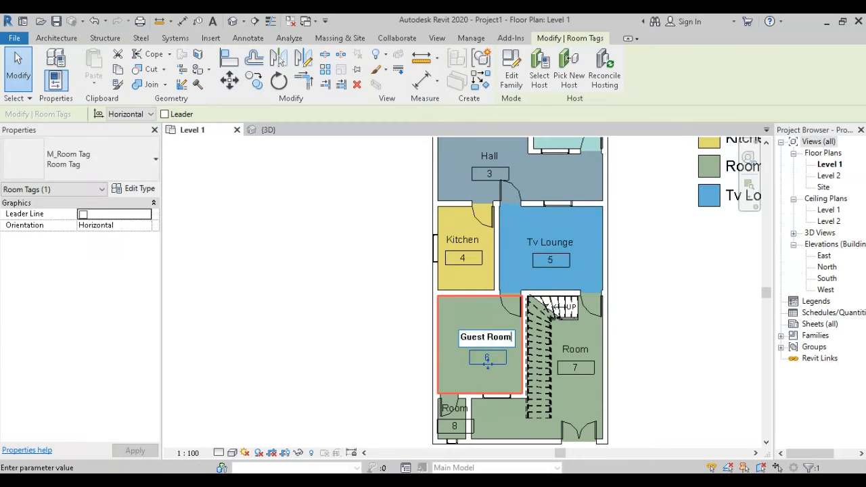
{"action": "double_click", "coordinate": [575, 349]}
{"action": "type", "text": "Porch"}
{"action": "key", "text": "Return"}
- Name room 8 Bath and switch to the 3D view of the model
{"action": "scroll", "coordinate": [463, 410], "scroll_direction": "up", "scroll_amount": 3}
{"action": "double_click", "coordinate": [454, 409]}
{"action": "type", "text": "Bath"}
{"action": "key", "text": "Return"}
{"action": "scroll", "coordinate": [477, 394], "scroll_direction": "down", "scroll_amount": 2}
{"action": "left_click", "coordinate": [268, 130]}
{"action": "middle_click_drag", "start_coordinate": [550, 316], "coordinate": [396, 329]}
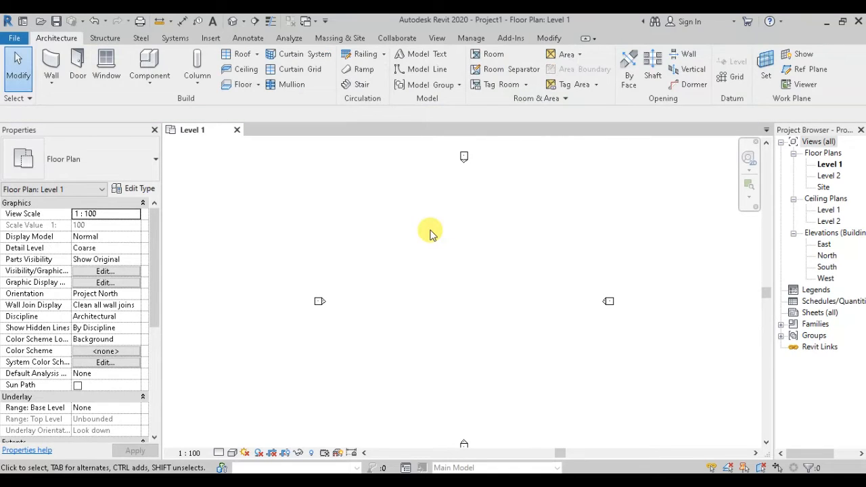
- Set the project's length units to Feet and fractional inches
{"action": "key", "text": "u"}
{"action": "key", "text": "n"}
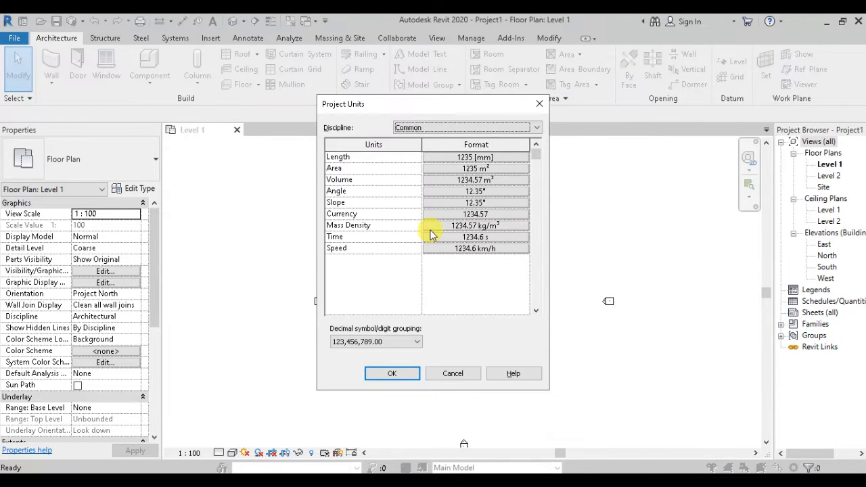
{"action": "left_click", "coordinate": [475, 157]}
{"action": "left_click", "coordinate": [459, 180]}
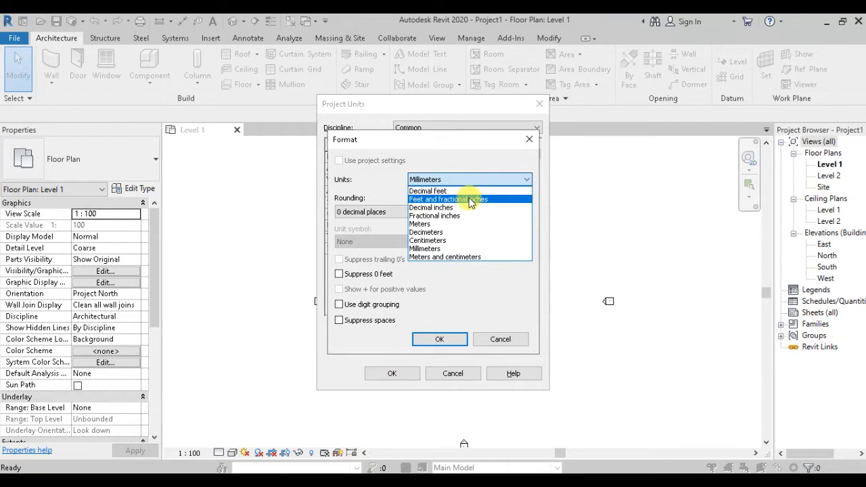
{"action": "left_click", "coordinate": [475, 199]}
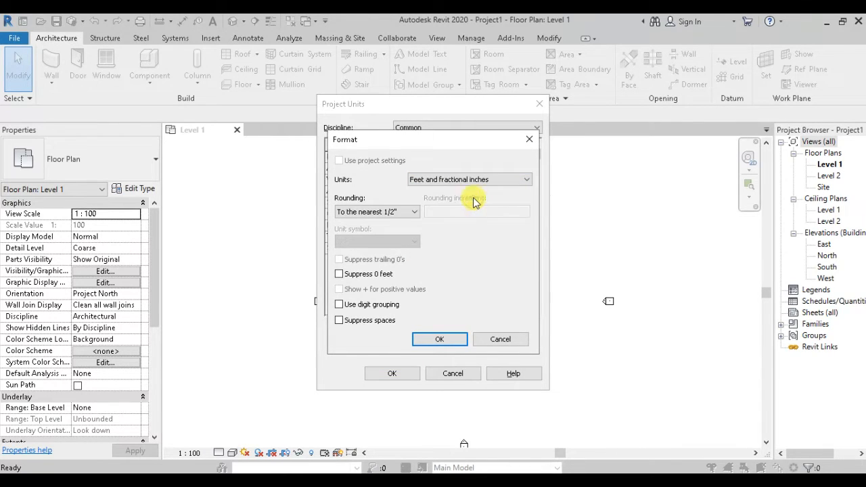
{"action": "left_click", "coordinate": [452, 341]}
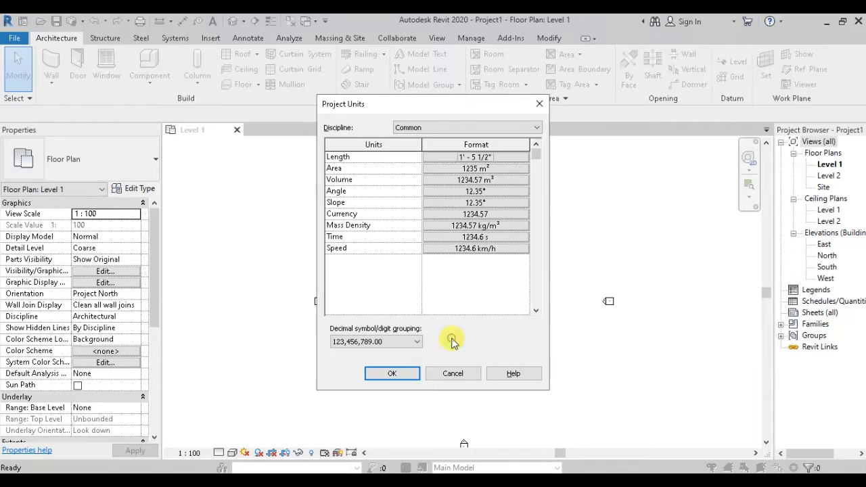
{"action": "left_click", "coordinate": [406, 376]}
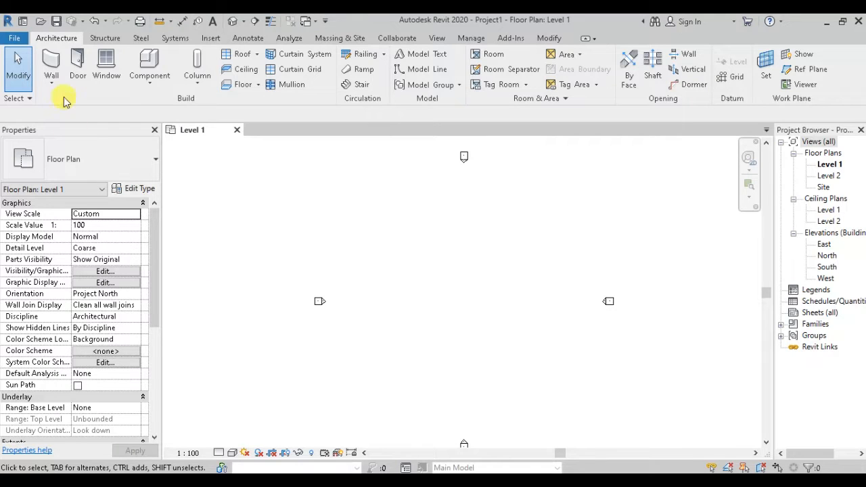
- Start a wall and duplicate the Generic - 200mm wall type under the name 9' wall
{"action": "left_click", "coordinate": [53, 60]}
{"action": "left_click", "coordinate": [132, 162]}
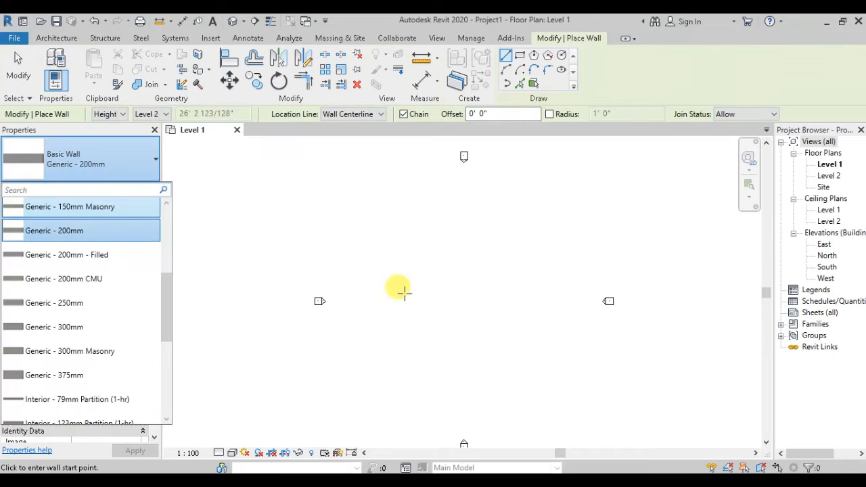
{"action": "left_click", "coordinate": [134, 160]}
{"action": "left_click", "coordinate": [138, 188]}
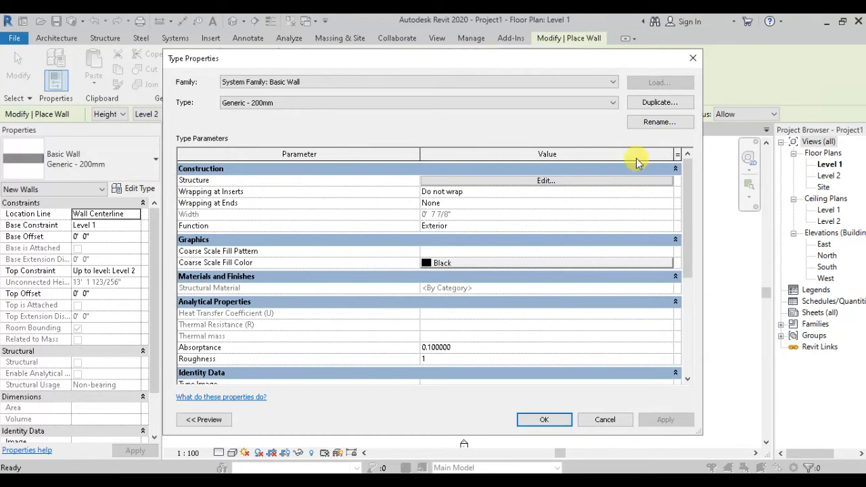
{"action": "left_click", "coordinate": [649, 103]}
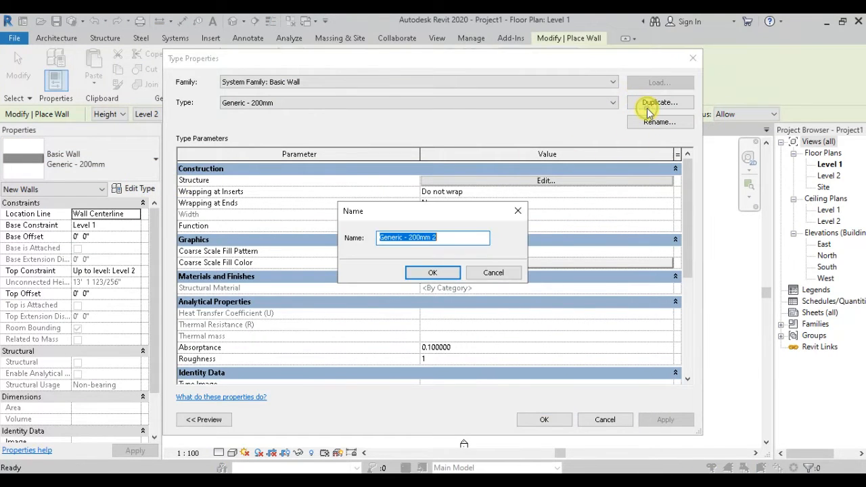
{"action": "key", "text": "BackSpace"}
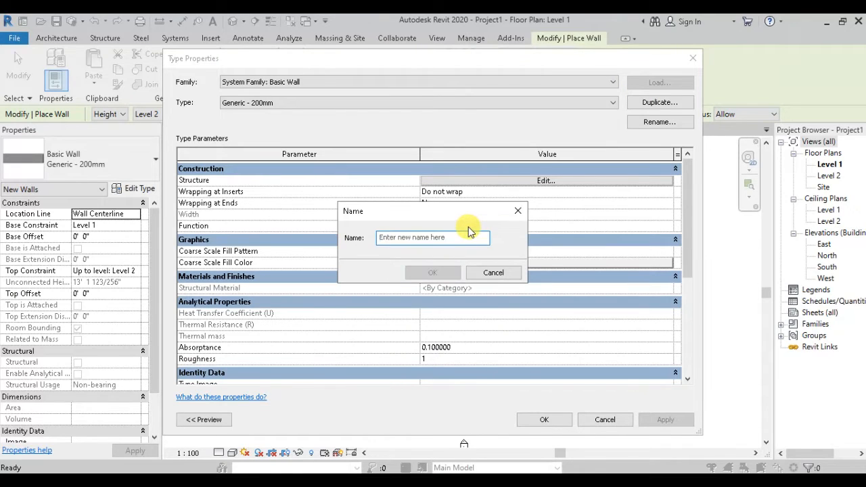
{"action": "type", "text": "9' wall"}
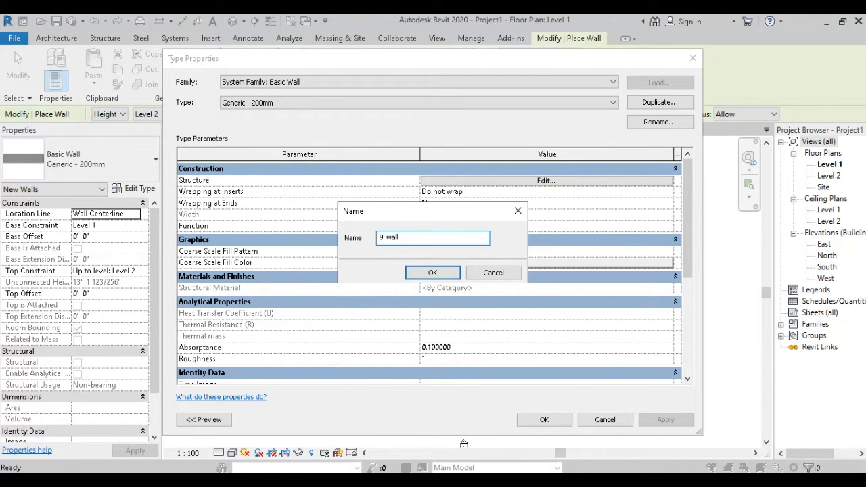
{"action": "key", "text": "Return"}
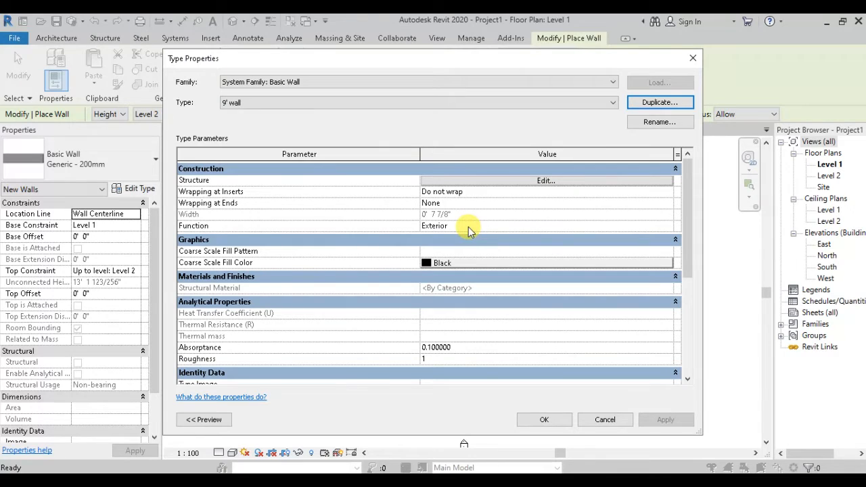
- Set the structure layer thickness of the 9' wall type to 0' 9"
{"action": "left_click", "coordinate": [546, 180]}
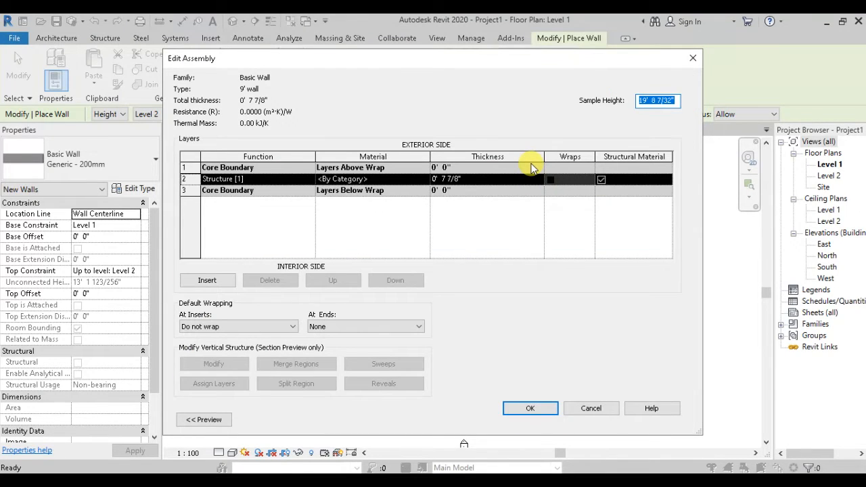
{"action": "left_click", "coordinate": [457, 178]}
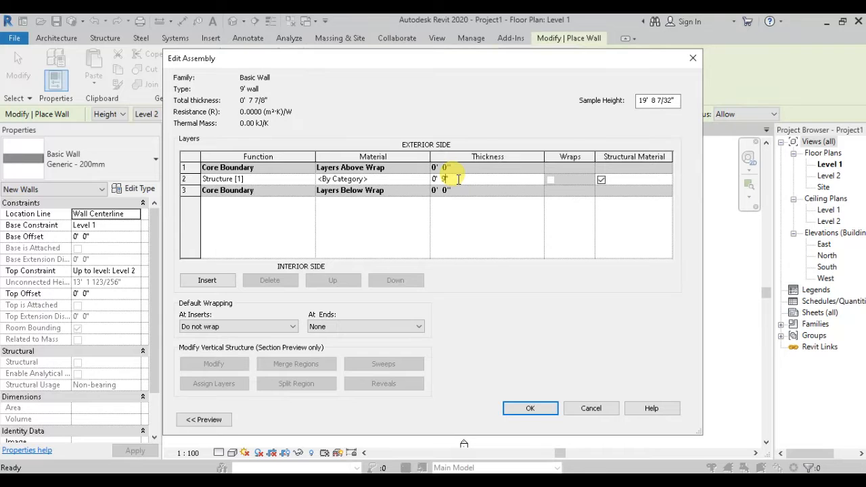
{"action": "key", "text": "Tab"}
{"action": "left_click", "coordinate": [533, 409]}
{"action": "left_click", "coordinate": [547, 421]}
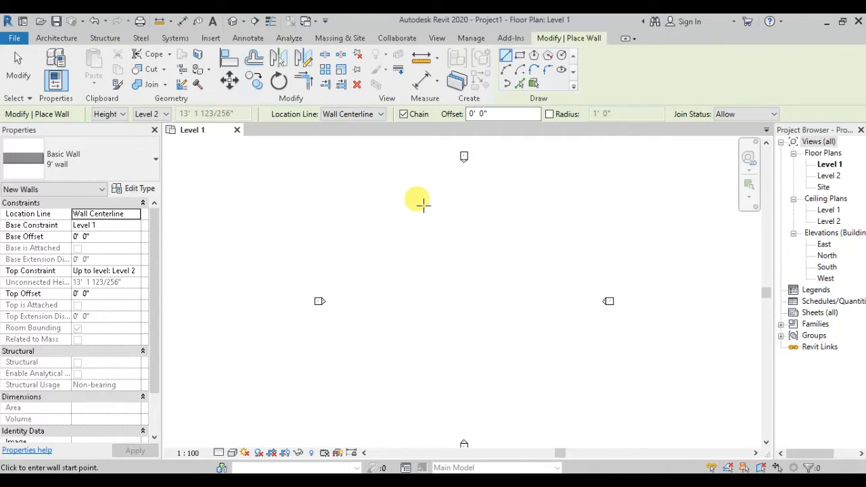
- Set the location line for new walls to Finish Face: Exterior
{"action": "left_click", "coordinate": [380, 207]}
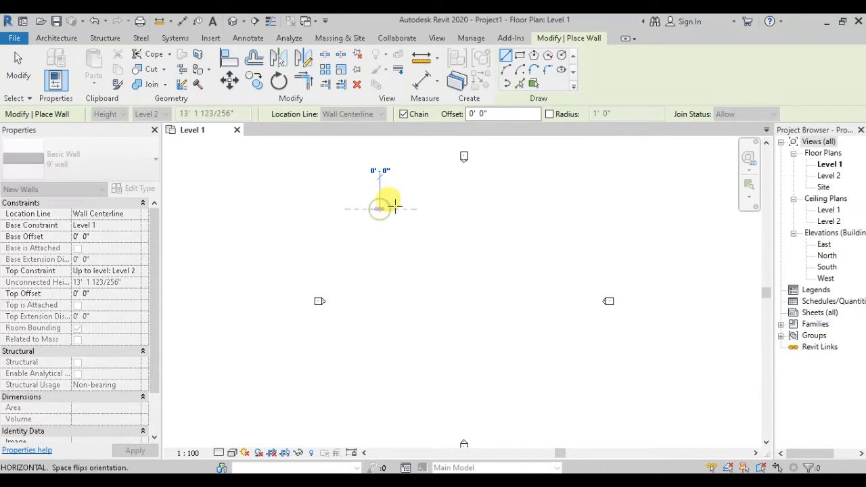
{"action": "key", "text": "Escape"}
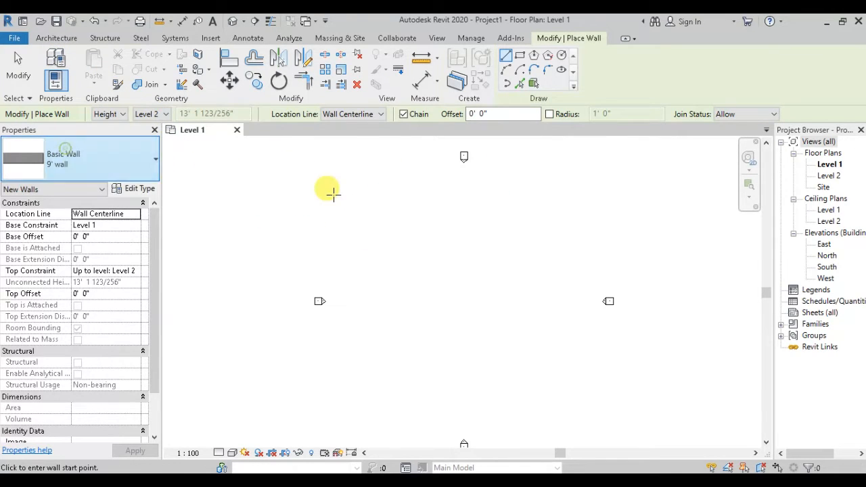
{"action": "left_click", "coordinate": [358, 114]}
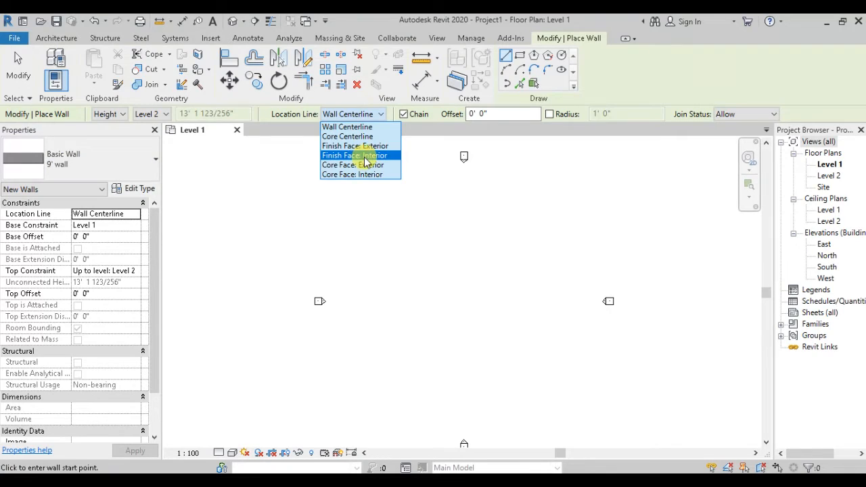
{"action": "left_click", "coordinate": [366, 145]}
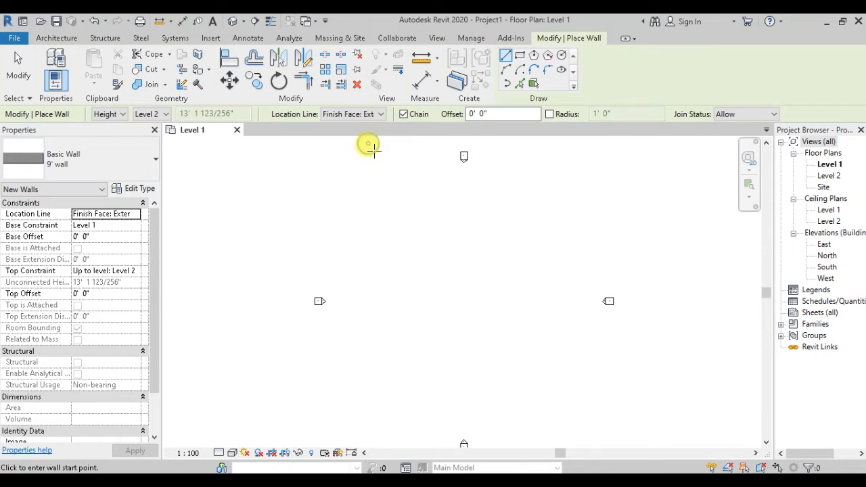
- Try a single 25' horizontal wall in the Level 1 plan and undo it
{"action": "left_click", "coordinate": [401, 215]}
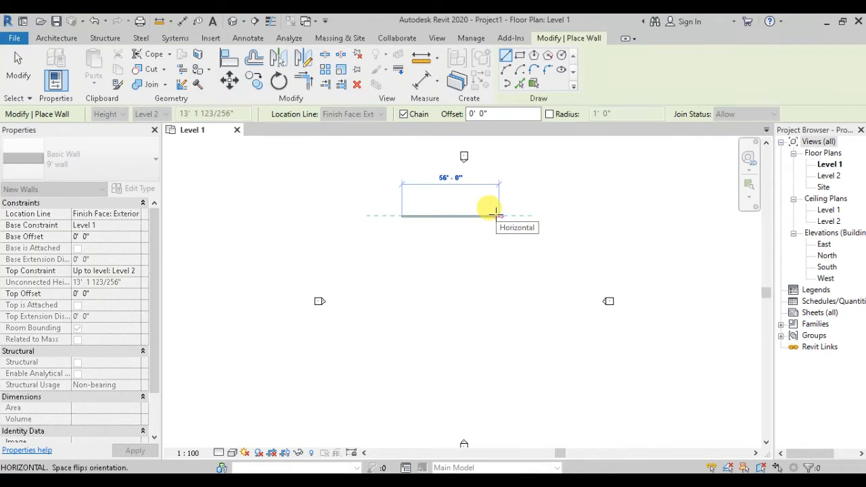
{"action": "scroll", "coordinate": [493, 215], "scroll_direction": "up", "scroll_amount": 3}
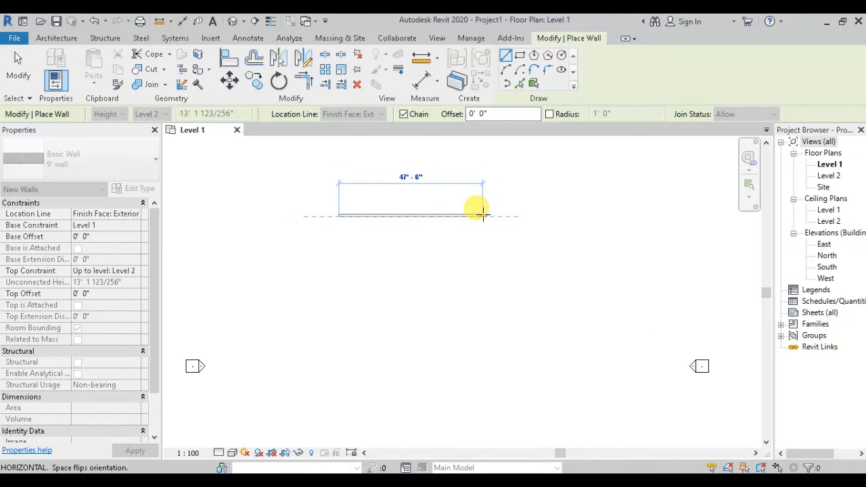
{"action": "type", "text": "25"}
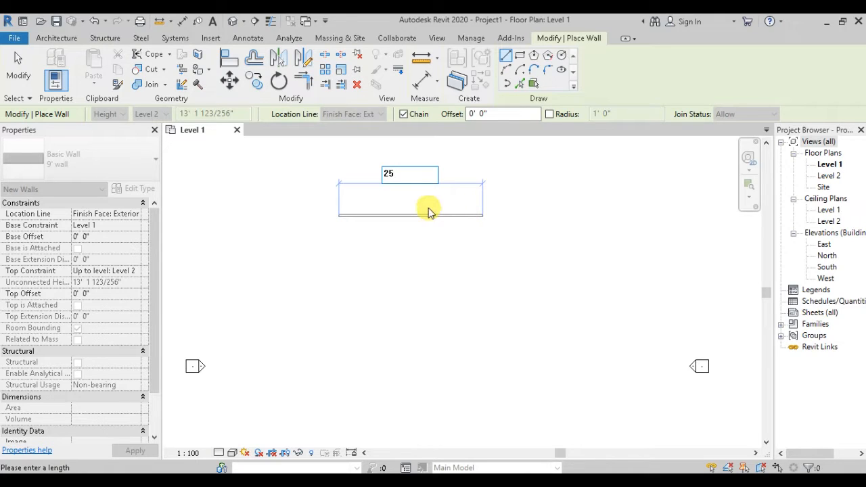
{"action": "key", "text": "Return"}
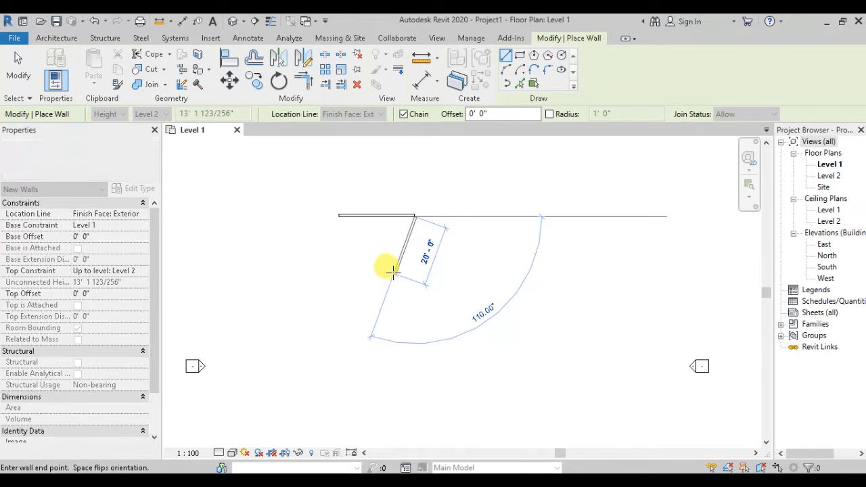
{"action": "key", "text": "Escape"}
{"action": "left_click", "coordinate": [94, 21]}
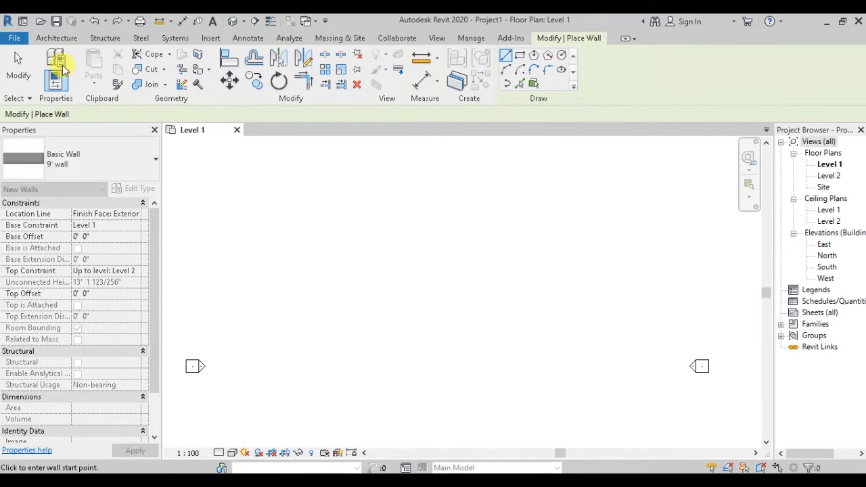
- Draw the closed rectangular outline of exterior walls, 25' wide and 60' long, between the elevation markers
{"action": "left_click", "coordinate": [397, 257]}
{"action": "type", "text": "25'"}
{"action": "key", "text": "Return"}
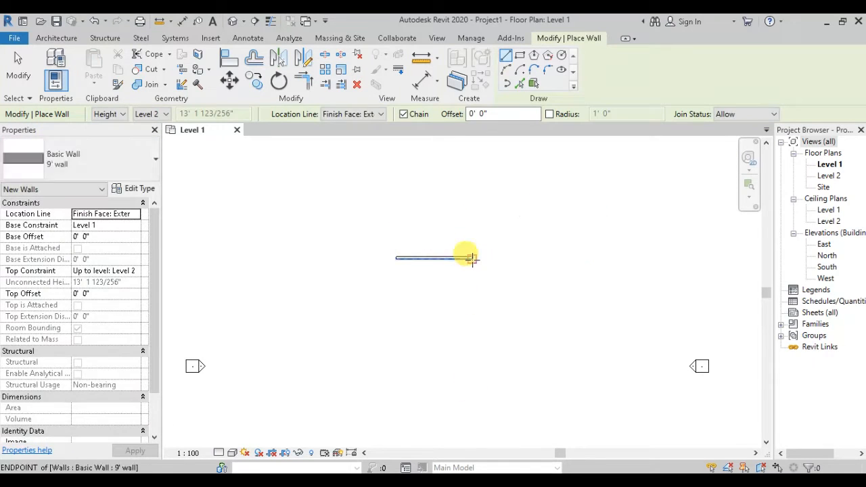
{"action": "type", "text": "60'"}
{"action": "key", "text": "Return"}
{"action": "middle_click_drag", "start_coordinate": [383, 419], "coordinate": [413, 374]}
{"action": "left_click", "coordinate": [425, 395]}
{"action": "left_click", "coordinate": [424, 213]}
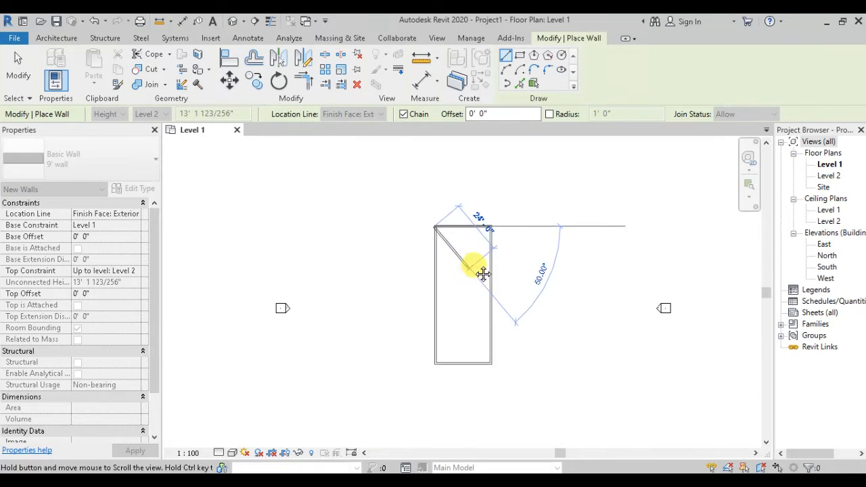
{"action": "key", "text": "Escape"}
{"action": "middle_click_drag", "start_coordinate": [492, 232], "coordinate": [496, 250]}
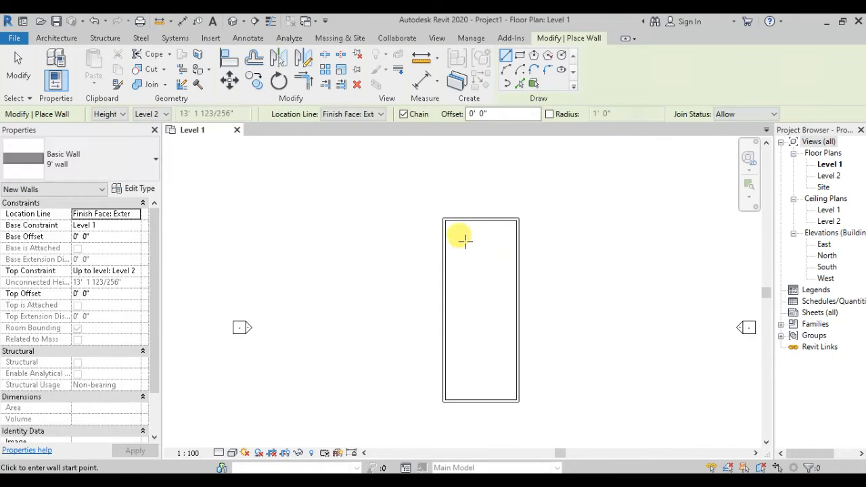
{"action": "scroll", "coordinate": [440, 222], "scroll_direction": "up", "scroll_amount": 3}
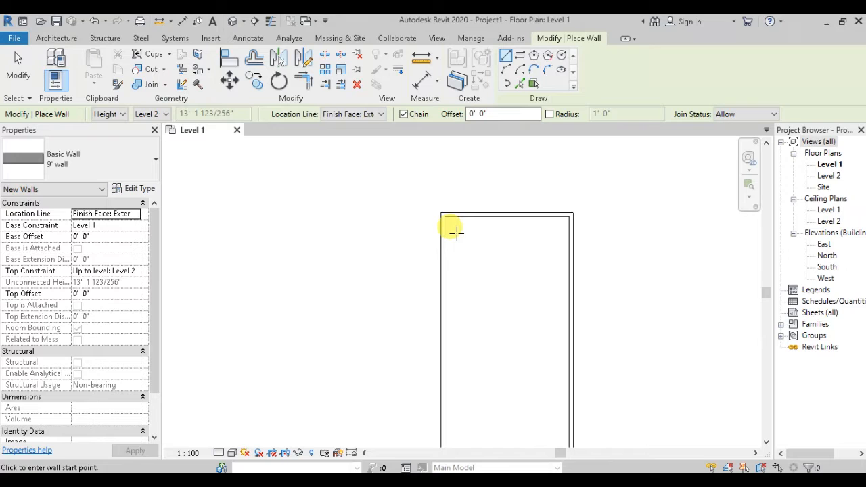
{"action": "middle_click_drag", "start_coordinate": [457, 260], "coordinate": [439, 226]}
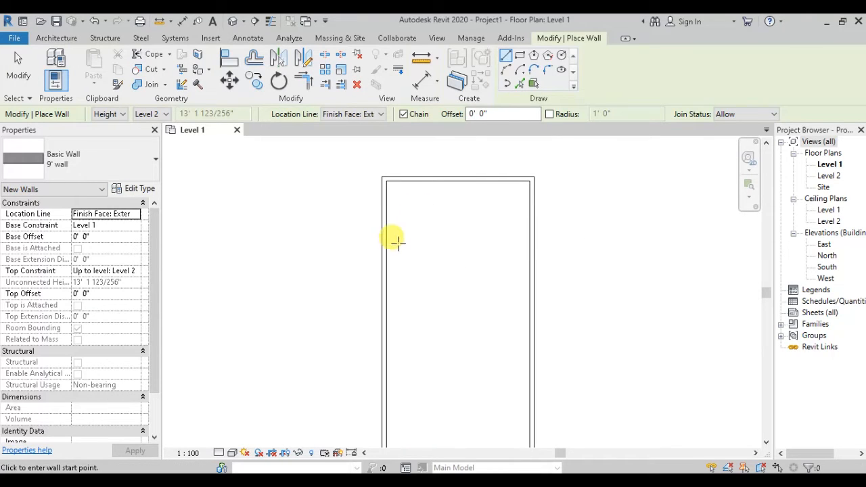
{"action": "middle_click_drag", "start_coordinate": [424, 256], "coordinate": [468, 255]}
{"action": "scroll", "coordinate": [436, 193], "scroll_direction": "up", "scroll_amount": 3}
{"action": "scroll", "coordinate": [425, 184], "scroll_direction": "up", "scroll_amount": 1}
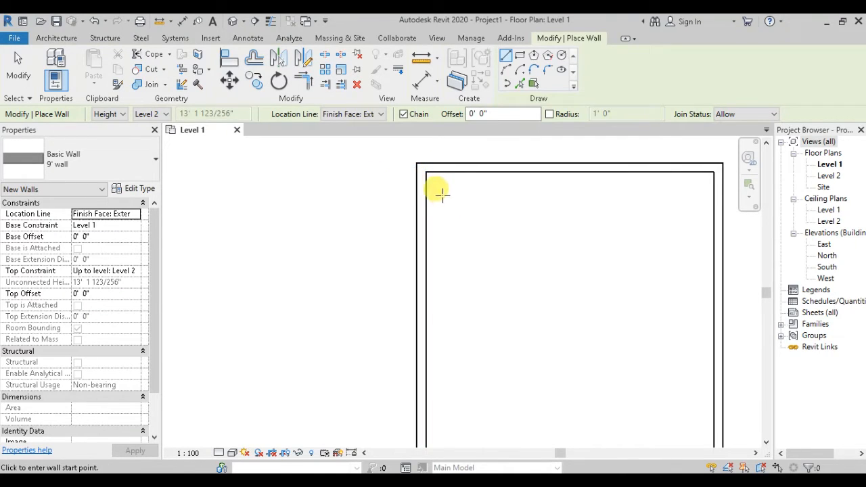
{"action": "left_click", "coordinate": [424, 169]}
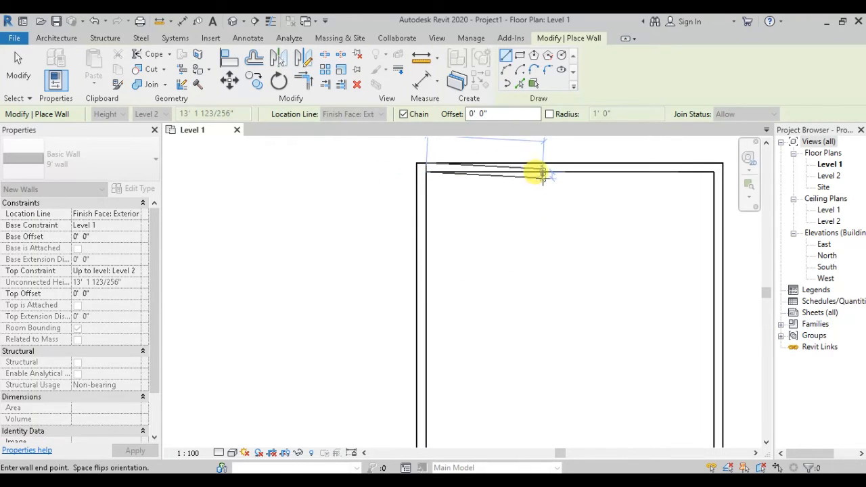
{"action": "left_click", "coordinate": [540, 171]}
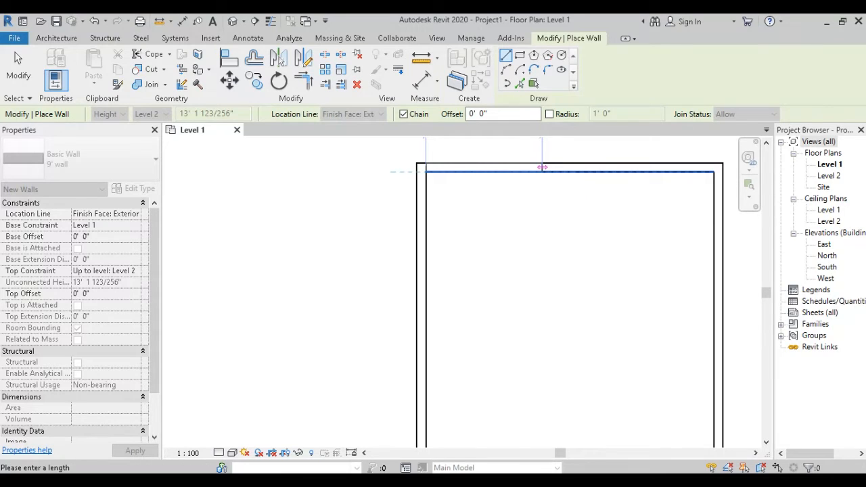
{"action": "left_click", "coordinate": [544, 187]}
{"action": "left_click", "coordinate": [425, 152]}
{"action": "key", "text": "Escape"}
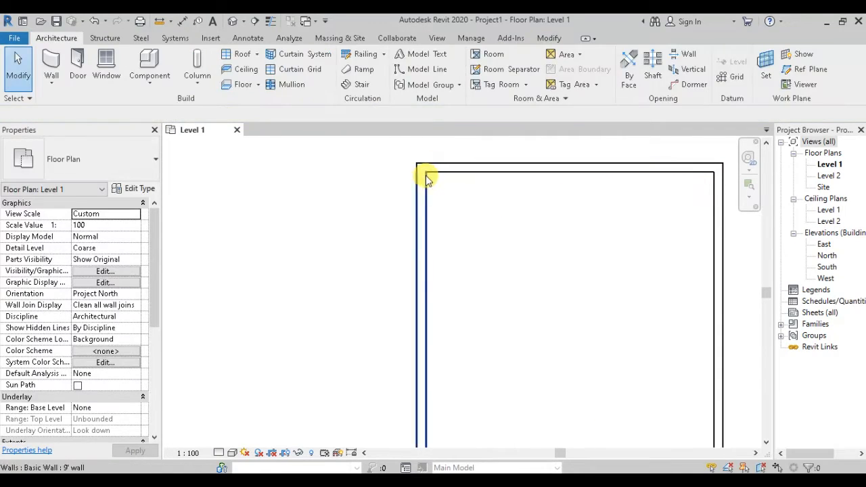
- Draw walls enclosing a room in the plan's upper-left corner, reaching 12' 6" along the top exterior wall and returning to the left exterior wall
{"action": "key", "text": "w"}
{"action": "key", "text": "a"}
{"action": "left_click", "coordinate": [427, 173]}
{"action": "scroll", "coordinate": [519, 169], "scroll_direction": "down", "scroll_amount": 2}
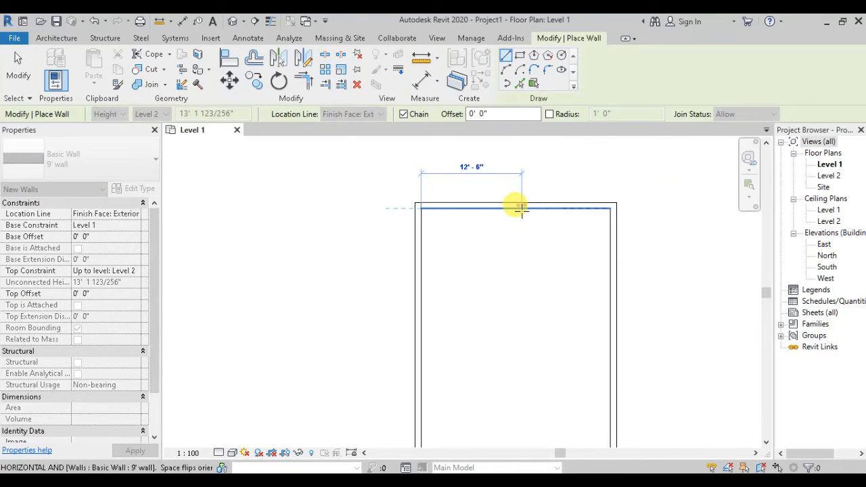
{"action": "left_click", "coordinate": [522, 210]}
{"action": "left_click", "coordinate": [523, 313]}
{"action": "left_click", "coordinate": [418, 312]}
{"action": "scroll", "coordinate": [472, 299], "scroll_direction": "down", "scroll_amount": 1}
{"action": "middle_click_drag", "start_coordinate": [472, 299], "coordinate": [458, 299]}
{"action": "key", "text": "Escape"}
{"action": "scroll", "coordinate": [463, 316], "scroll_direction": "up", "scroll_amount": 1}
{"action": "middle_click_drag", "start_coordinate": [562, 320], "coordinate": [532, 318]}
{"action": "middle_click_drag", "start_coordinate": [506, 216], "coordinate": [514, 239]}
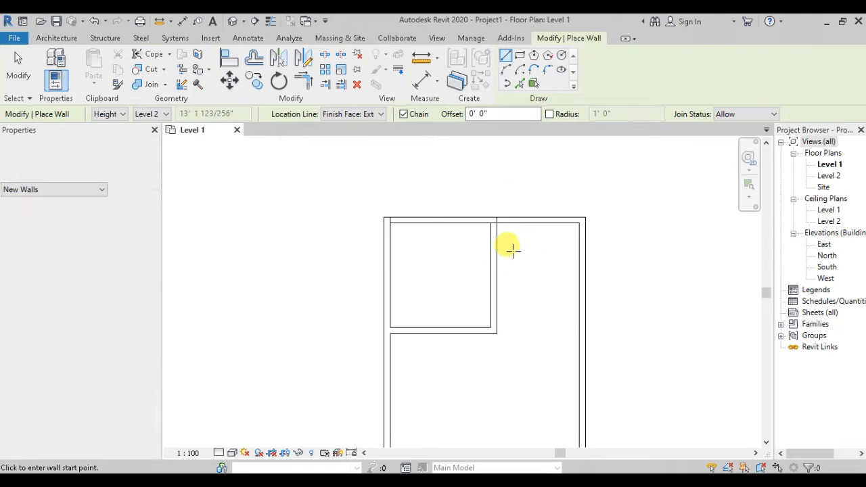
- Delete the duplicate wall segment overlapping the top exterior wall above the upper-left room
{"action": "key", "text": "Escape"}
{"action": "left_click", "coordinate": [450, 224]}
{"action": "left_click", "coordinate": [464, 236]}
{"action": "middle_click_drag", "start_coordinate": [459, 245], "coordinate": [417, 240]}
{"action": "mouse_move", "coordinate": [457, 293]}
{"action": "middle_mouse_down"}
{"action": "mouse_move", "coordinate": [432, 254]}
{"action": "mouse_move", "coordinate": [453, 237]}
{"action": "mouse_move", "coordinate": [443, 286]}
{"action": "middle_mouse_up"}
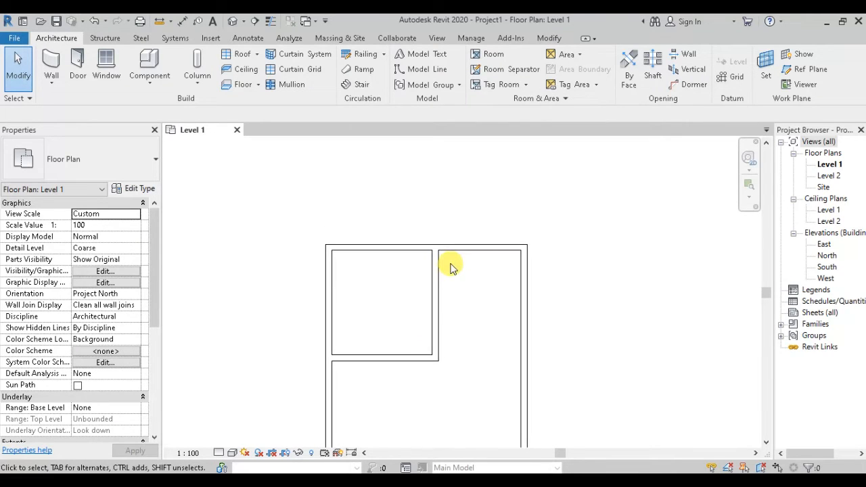
- Draw a wall 5' down along the vertical partition and then across to the right exterior wall
{"action": "scroll", "coordinate": [450, 265], "scroll_direction": "up", "scroll_amount": 4}
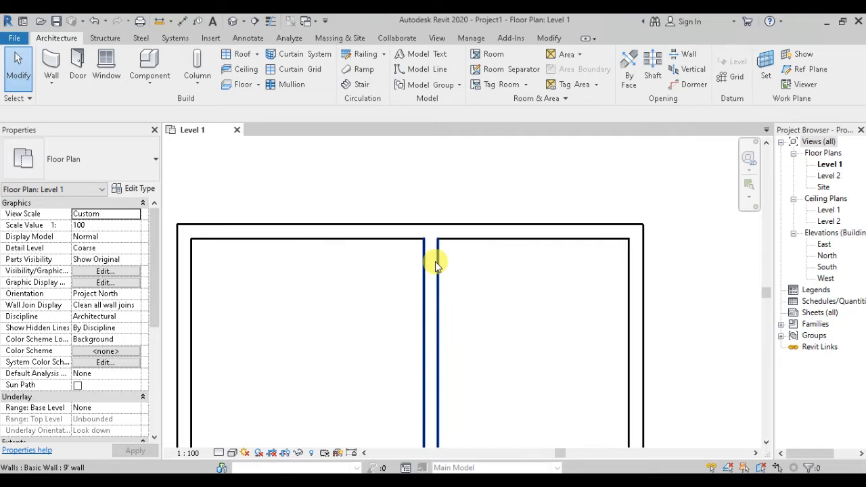
{"action": "scroll", "coordinate": [435, 261], "scroll_direction": "up", "scroll_amount": 1}
{"action": "scroll", "coordinate": [452, 251], "scroll_direction": "down", "scroll_amount": 2}
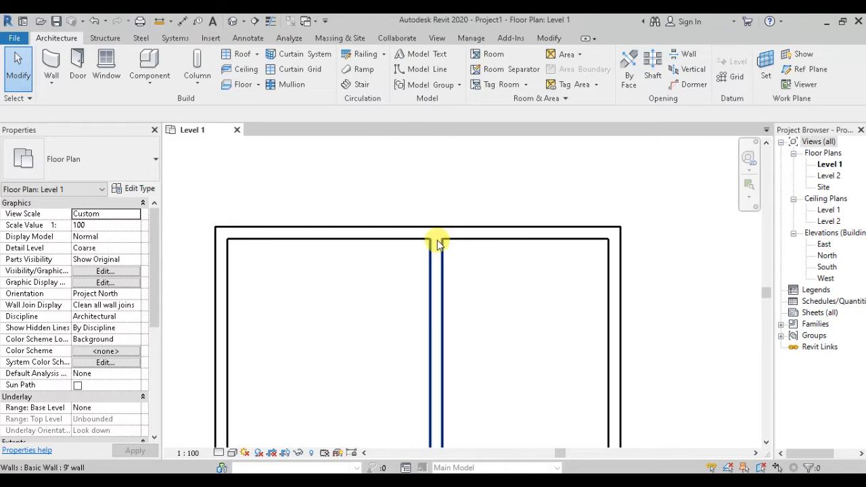
{"action": "left_click", "coordinate": [429, 257]}
{"action": "key", "text": "Escape"}
{"action": "key", "text": "w"}
{"action": "key", "text": "a"}
{"action": "left_click", "coordinate": [442, 239]}
{"action": "left_click", "coordinate": [441, 319]}
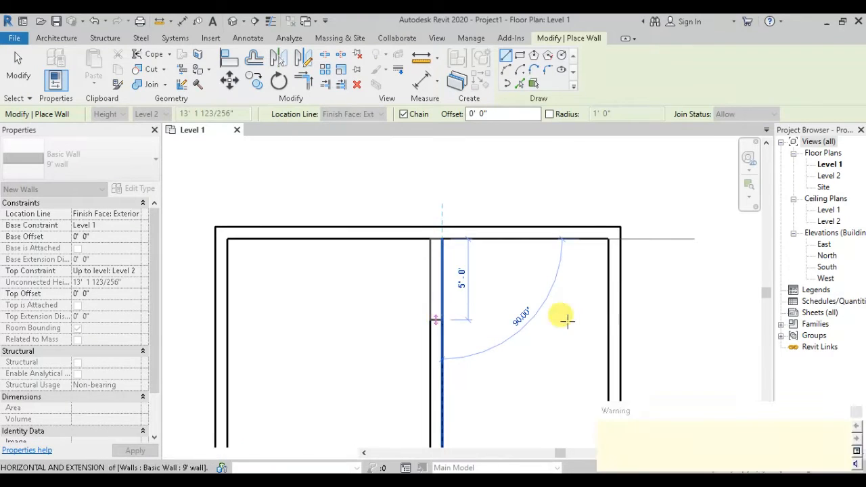
{"action": "left_click", "coordinate": [608, 321]}
{"action": "key", "text": "Escape"}
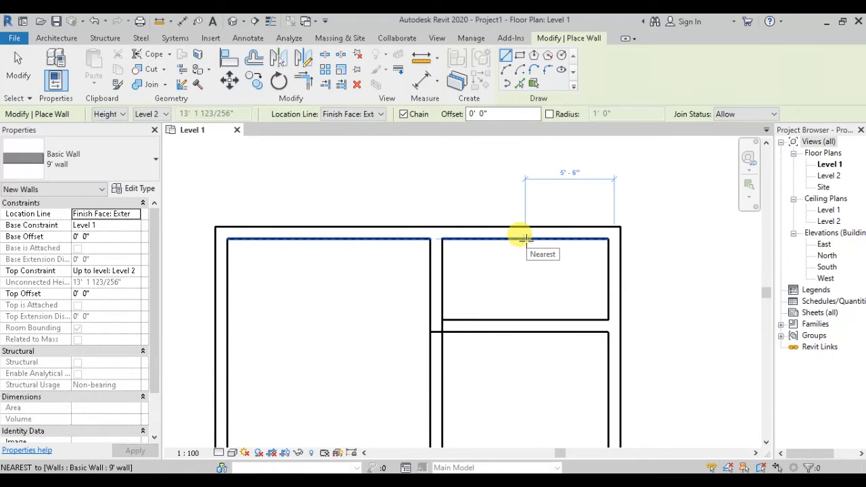
- Divide the upper-right strip with a short vertical wall about 5' 6" from the right exterior wall
{"action": "left_click", "coordinate": [527, 239]}
{"action": "left_click", "coordinate": [527, 321]}
{"action": "key", "text": "Escape"}
{"action": "scroll", "coordinate": [529, 352], "scroll_direction": "down", "scroll_amount": 2}
{"action": "key", "text": "Escape"}
- Delete the duplicate 5' wall segment overlapping the vertical partition beside the two small rooms
{"action": "scroll", "coordinate": [534, 352], "scroll_direction": "down", "scroll_amount": 1}
{"action": "middle_click_drag", "start_coordinate": [534, 362], "coordinate": [555, 285]}
{"action": "scroll", "coordinate": [520, 203], "scroll_direction": "up", "scroll_amount": 9}
{"action": "left_click", "coordinate": [521, 211]}
{"action": "left_click", "coordinate": [520, 208]}
{"action": "scroll", "coordinate": [521, 214], "scroll_direction": "down", "scroll_amount": 4}
{"action": "key", "text": "Delete"}
{"action": "scroll", "coordinate": [559, 312], "scroll_direction": "down", "scroll_amount": 4}
{"action": "middle_click_drag", "start_coordinate": [579, 387], "coordinate": [538, 308]}
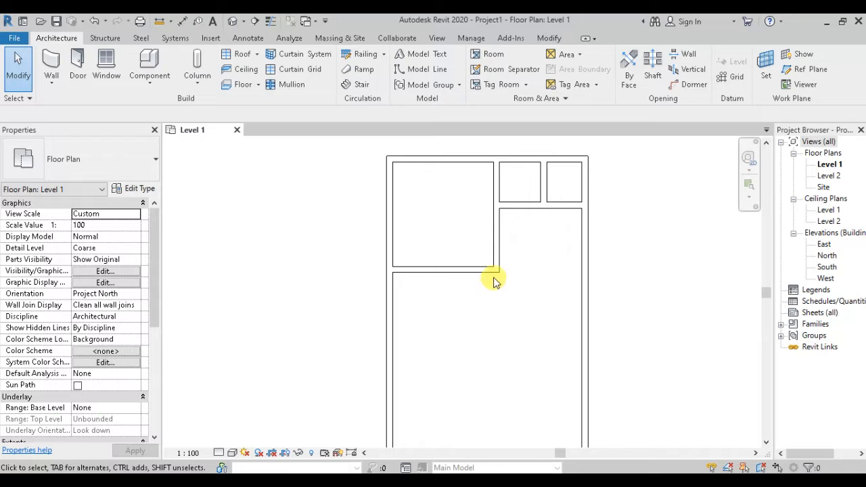
- Enclose a room below the two small rooms with a wall running 12' down the vertical partition and across to the right exterior wall
{"action": "scroll", "coordinate": [497, 224], "scroll_direction": "up", "scroll_amount": 1}
{"action": "key", "text": "w"}
{"action": "key", "text": "a"}
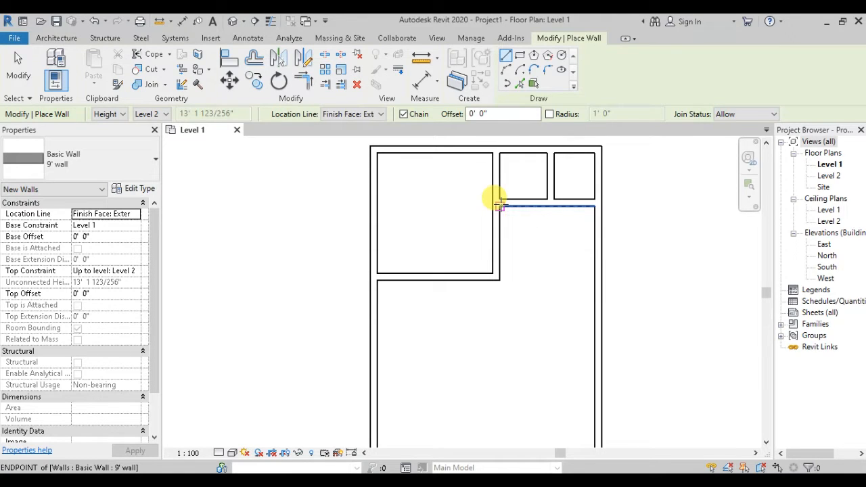
{"action": "left_click", "coordinate": [497, 205]}
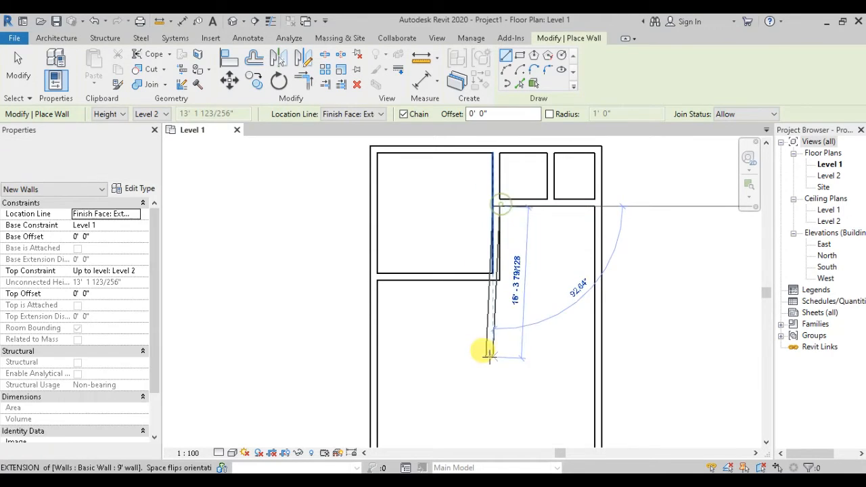
{"action": "left_click", "coordinate": [497, 315]}
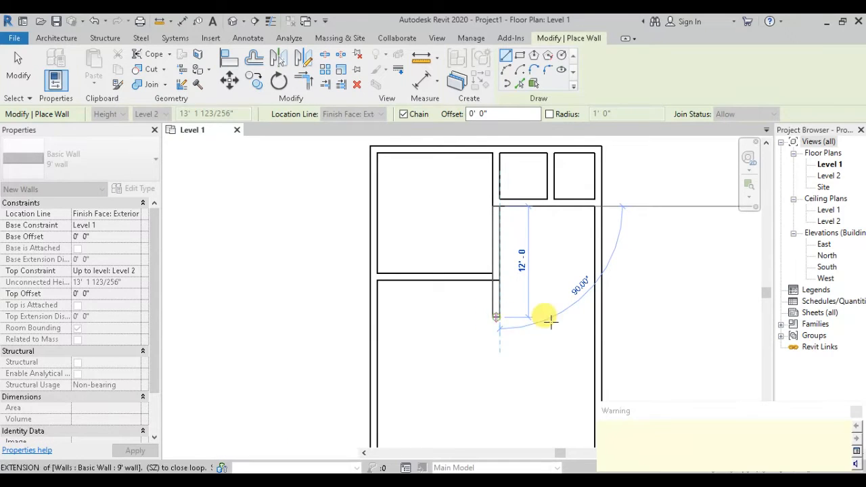
{"action": "left_click", "coordinate": [591, 318]}
{"action": "scroll", "coordinate": [535, 331], "scroll_direction": "down", "scroll_amount": 1}
{"action": "key", "text": "Escape"}
{"action": "scroll", "coordinate": [528, 278], "scroll_direction": "up", "scroll_amount": 1}
{"action": "key", "text": "Escape"}
- Delete the original vertical partition wall overlapped by the 12' wall
{"action": "scroll", "coordinate": [532, 274], "scroll_direction": "up", "scroll_amount": 1}
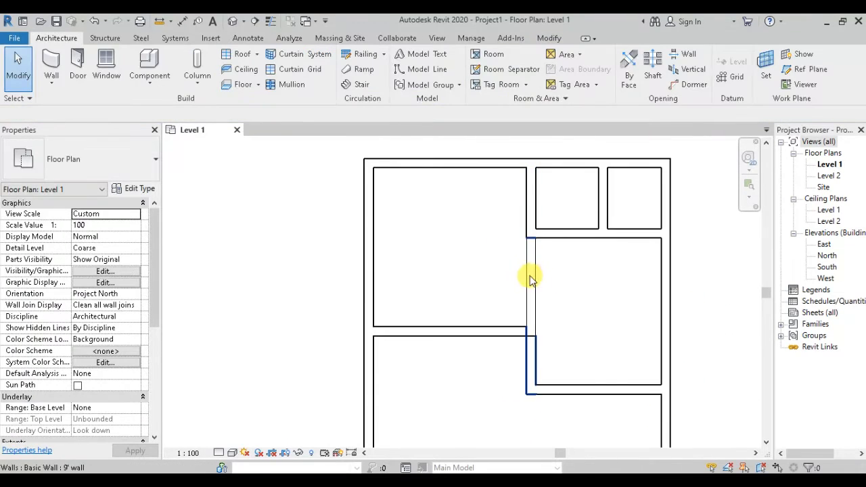
{"action": "left_click", "coordinate": [533, 283]}
{"action": "key", "text": "Delete"}
{"action": "scroll", "coordinate": [512, 280], "scroll_direction": "down", "scroll_amount": 1}
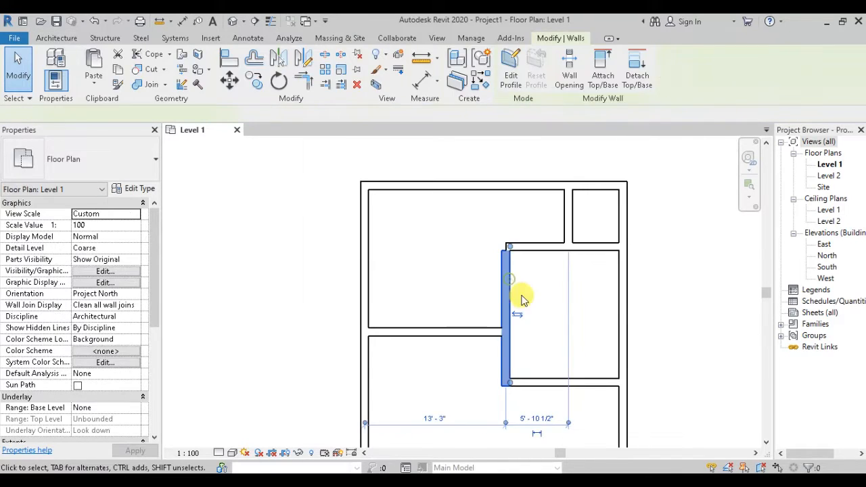
- Redraw the vertical partition from the top exterior wall down to the lower wall of the upper-left room
{"action": "key", "text": "w"}
{"action": "key", "text": "a"}
{"action": "left_click", "coordinate": [502, 180]}
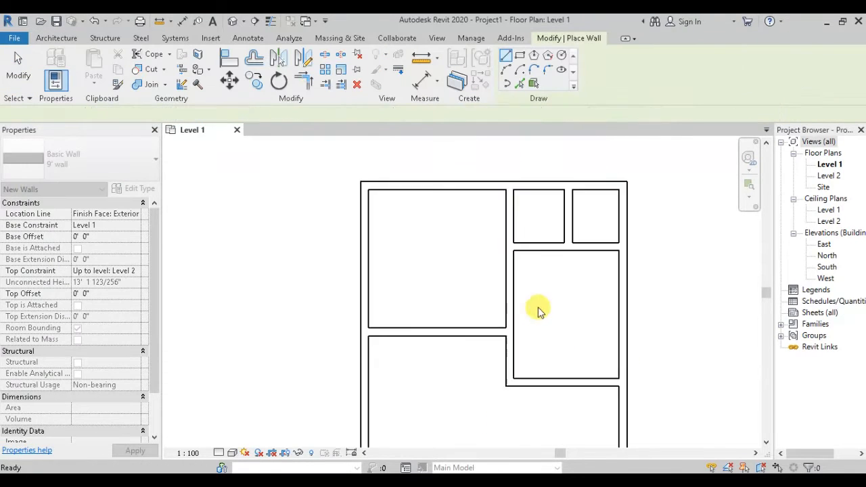
{"action": "scroll", "coordinate": [553, 261], "scroll_direction": "up", "scroll_amount": 2}
{"action": "left_click", "coordinate": [554, 260]}
{"action": "scroll", "coordinate": [554, 271], "scroll_direction": "down", "scroll_amount": 1}
{"action": "key", "text": "Escape"}
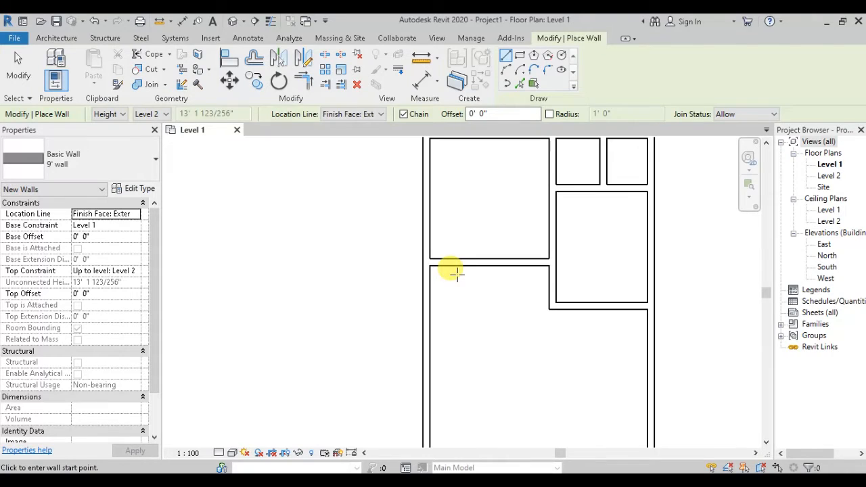
- Draw a full-width cross wall between the side exterior walls, 12' below the lower wall of the upper-left room
{"action": "scroll", "coordinate": [502, 300], "scroll_direction": "down", "scroll_amount": 3}
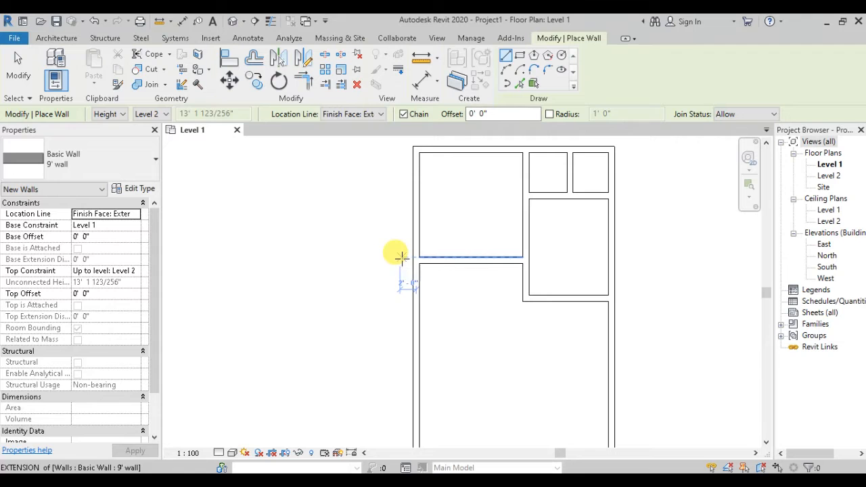
{"action": "left_click", "coordinate": [418, 263]}
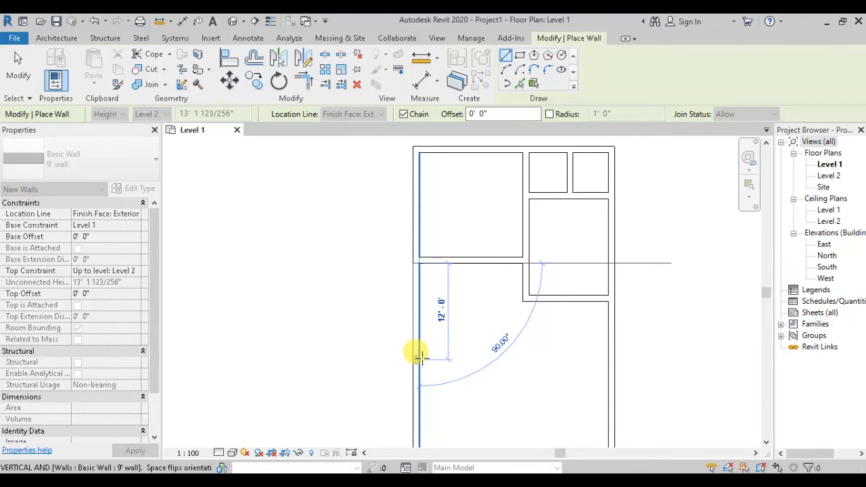
{"action": "left_click", "coordinate": [418, 355]}
{"action": "left_click", "coordinate": [609, 356]}
{"action": "scroll", "coordinate": [568, 408], "scroll_direction": "down", "scroll_amount": 2}
{"action": "middle_click_drag", "start_coordinate": [568, 408], "coordinate": [562, 316]}
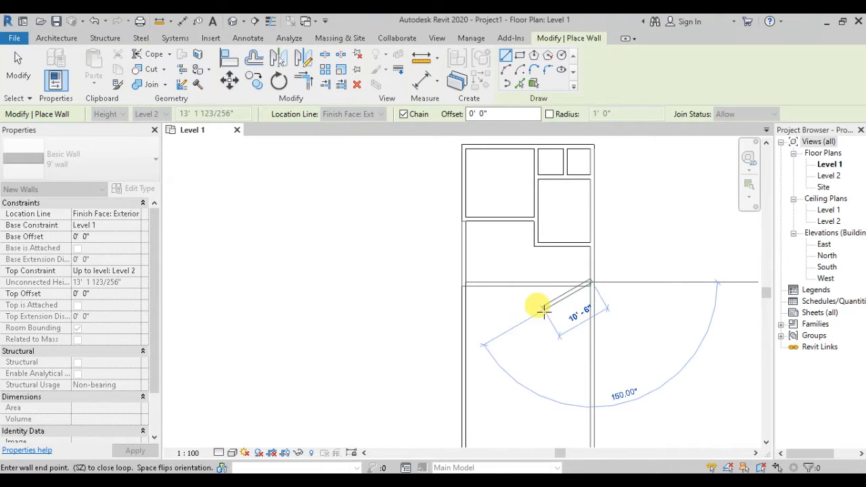
{"action": "key", "text": "Escape"}
- Draw walls enclosing a small room directly below the full-width cross wall, against the left exterior wall
{"action": "scroll", "coordinate": [535, 332], "scroll_direction": "up", "scroll_amount": 3}
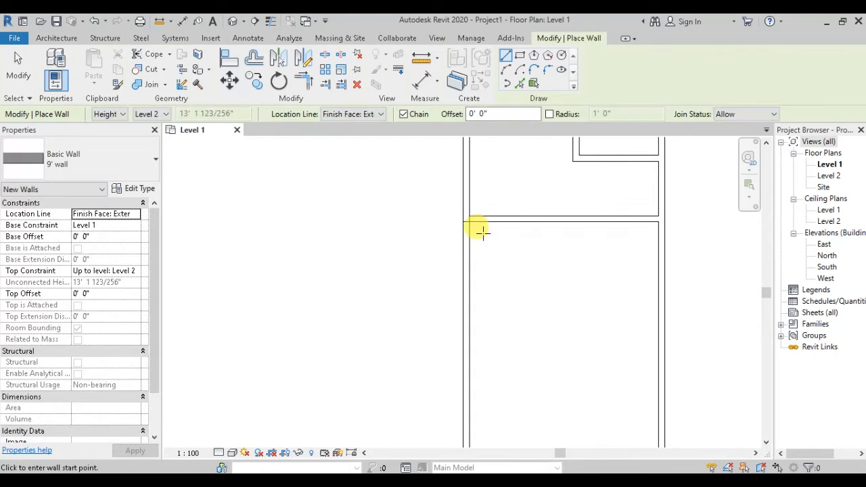
{"action": "middle_click_drag", "start_coordinate": [499, 222], "coordinate": [499, 188]}
{"action": "left_click", "coordinate": [490, 163]}
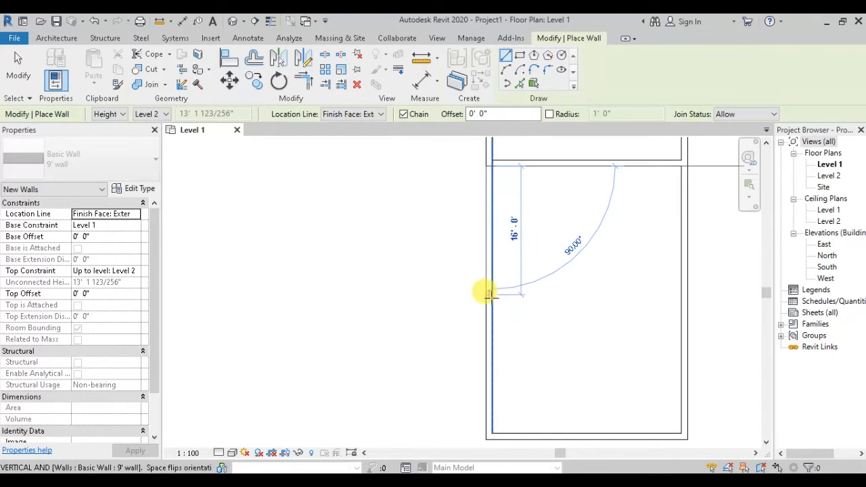
{"action": "left_click", "coordinate": [488, 264]}
{"action": "left_click", "coordinate": [557, 263]}
{"action": "left_click", "coordinate": [557, 165]}
{"action": "key", "text": "Escape"}
{"action": "middle_click_drag", "start_coordinate": [608, 245], "coordinate": [606, 264]}
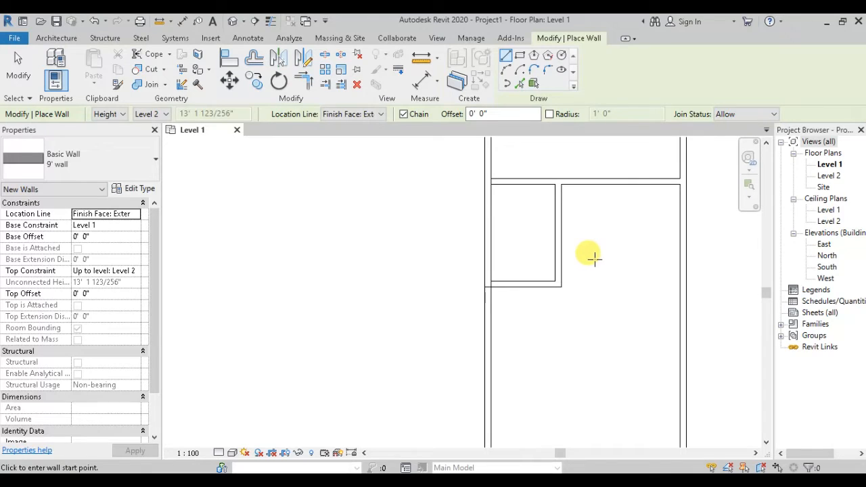
- Extend the small room's lower wall line with a wall from its lower-right corner to the right exterior wall
{"action": "left_click", "coordinate": [561, 285]}
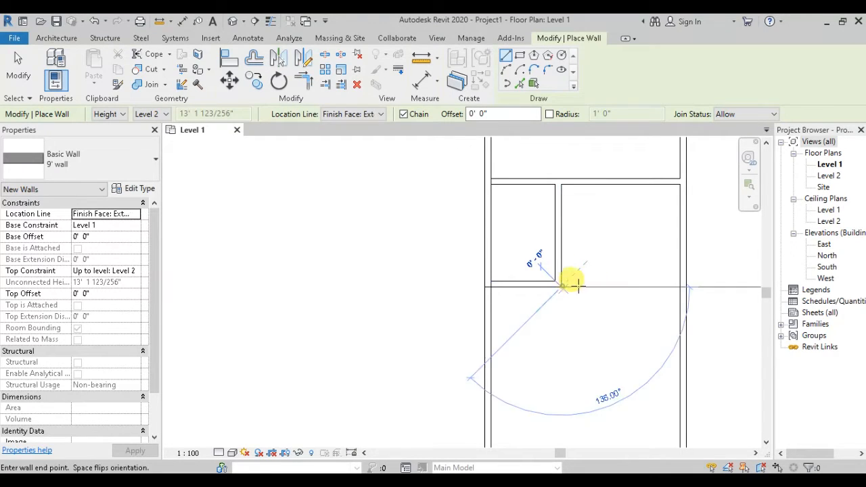
{"action": "left_click", "coordinate": [673, 287]}
{"action": "key", "text": "Escape"}
{"action": "scroll", "coordinate": [609, 325], "scroll_direction": "down", "scroll_amount": 2}
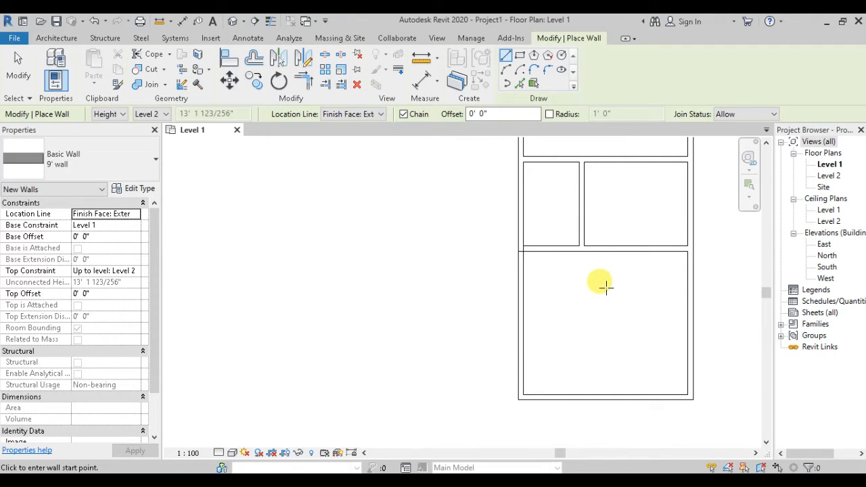
- Draw walls enclosing a front room below the lower cross wall, running 14' down and back to the left exterior wall
{"action": "scroll", "coordinate": [602, 298], "scroll_direction": "down", "scroll_amount": 1}
{"action": "middle_click_drag", "start_coordinate": [597, 302], "coordinate": [615, 314]}
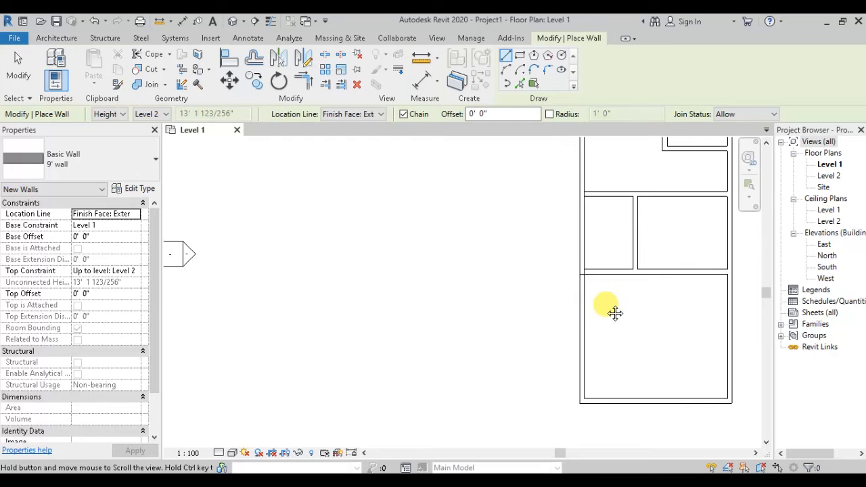
{"action": "scroll", "coordinate": [603, 315], "scroll_direction": "up", "scroll_amount": 4}
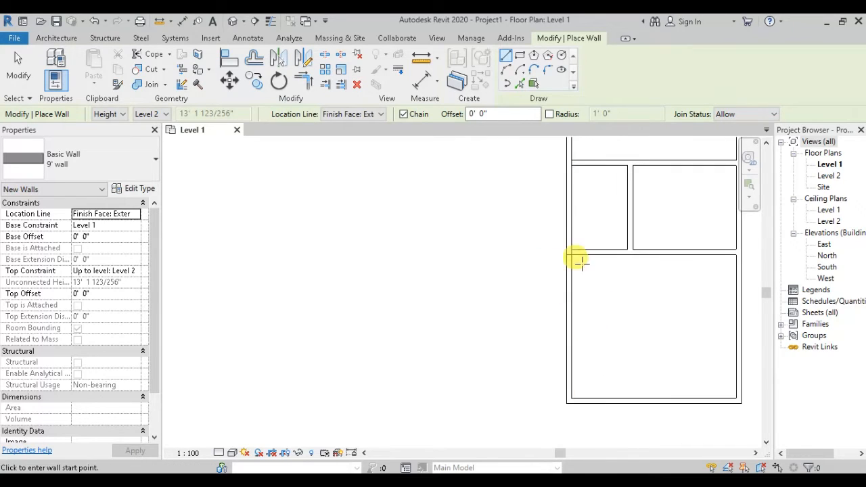
{"action": "left_click", "coordinate": [564, 252]}
{"action": "left_click", "coordinate": [680, 251]}
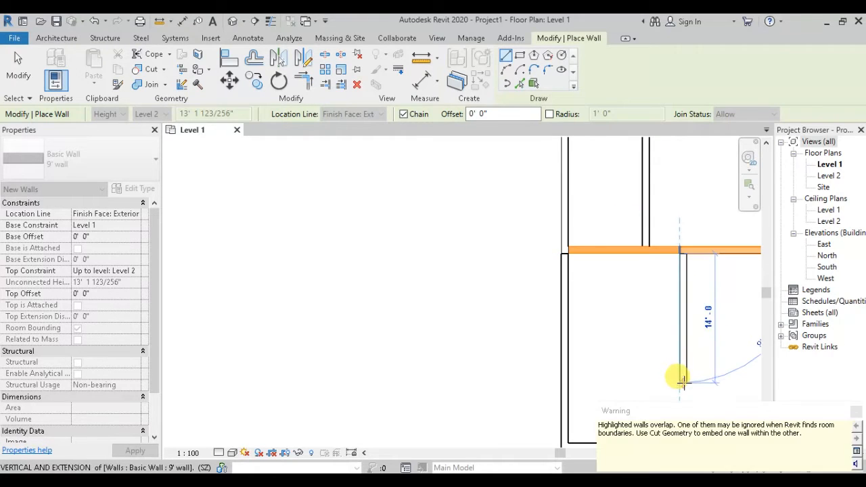
{"action": "left_click", "coordinate": [684, 384]}
{"action": "left_click", "coordinate": [566, 384]}
{"action": "key", "text": "Escape"}
{"action": "key", "text": "Escape"}
- Delete the duplicate wall segment overlapping the lower cross wall above the front room
{"action": "left_click", "coordinate": [607, 254]}
{"action": "left_click", "coordinate": [679, 255]}
{"action": "scroll", "coordinate": [677, 252], "scroll_direction": "up", "scroll_amount": 3}
{"action": "key", "text": "Escape"}
{"action": "left_click", "coordinate": [609, 255]}
{"action": "left_click", "coordinate": [573, 261]}
{"action": "key", "text": "Delete"}
- Clear the remaining duplicate wall segments overlapping the left exterior wall beside the lower rooms
{"action": "scroll", "coordinate": [576, 266], "scroll_direction": "down", "scroll_amount": 5}
{"action": "middle_click_drag", "start_coordinate": [598, 279], "coordinate": [576, 295]}
{"action": "scroll", "coordinate": [536, 289], "scroll_direction": "up", "scroll_amount": 7}
{"action": "left_click", "coordinate": [464, 254]}
{"action": "left_click", "coordinate": [544, 350]}
{"action": "scroll", "coordinate": [543, 350], "scroll_direction": "down", "scroll_amount": 5}
{"action": "left_click", "coordinate": [484, 277]}
{"action": "middle_click_drag", "start_coordinate": [494, 318], "coordinate": [503, 338]}
{"action": "scroll", "coordinate": [482, 247], "scroll_direction": "down", "scroll_amount": 2}
{"action": "middle_click_drag", "start_coordinate": [481, 248], "coordinate": [516, 268]}
{"action": "left_click", "coordinate": [521, 285]}
{"action": "scroll", "coordinate": [503, 332], "scroll_direction": "down", "scroll_amount": 1}
{"action": "middle_click_drag", "start_coordinate": [534, 357], "coordinate": [474, 315]}
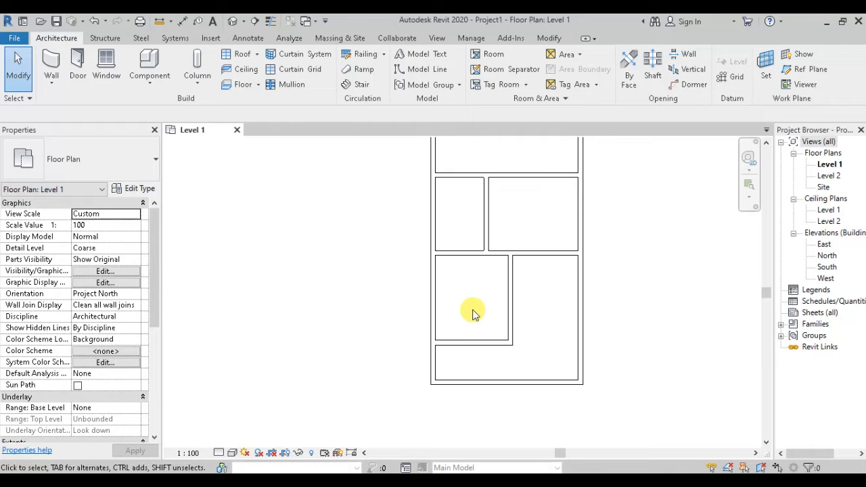
{"action": "middle_click_drag", "start_coordinate": [507, 354], "coordinate": [502, 337]}
{"action": "scroll", "coordinate": [496, 309], "scroll_direction": "up", "scroll_amount": 5}
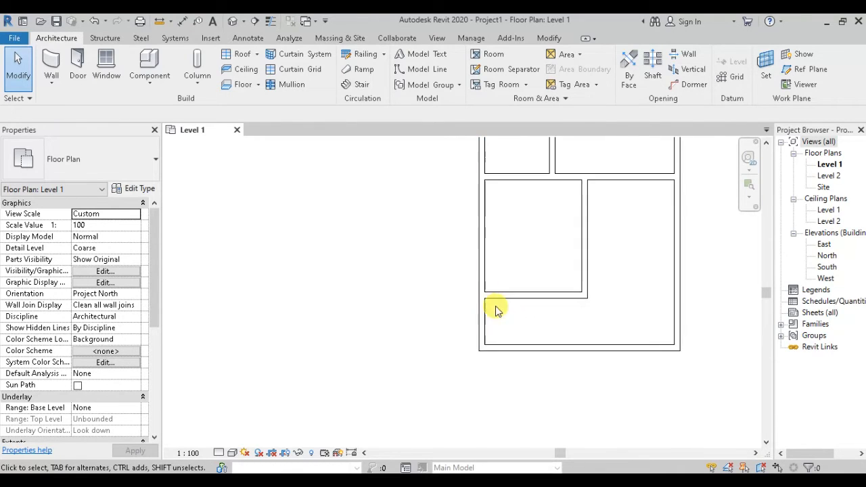
- Draw a wall about 4'-6" from the left exterior wall, running from the lower-left room's bottom wall down to the front exterior wall
{"action": "key", "text": "w"}
{"action": "key", "text": "a"}
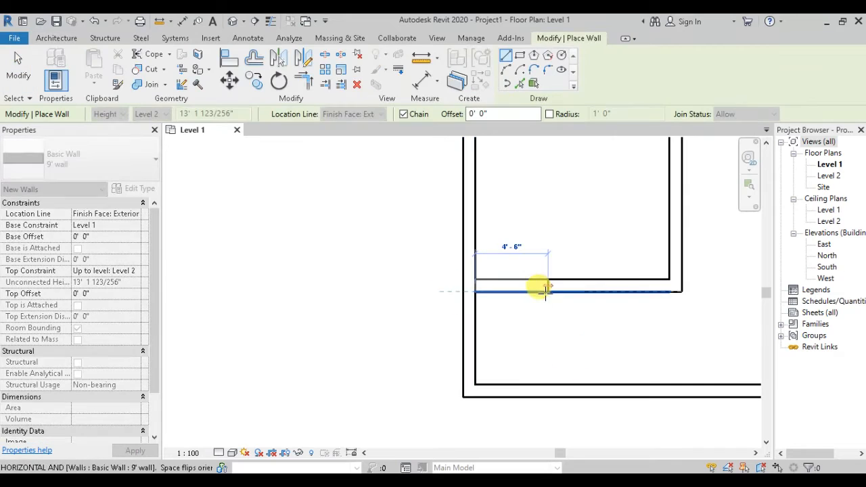
{"action": "left_click", "coordinate": [540, 293]}
{"action": "left_click", "coordinate": [540, 391]}
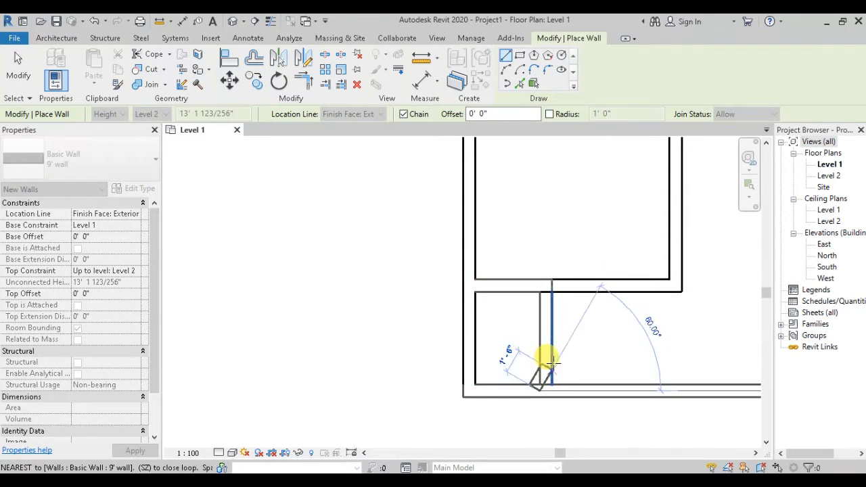
{"action": "key", "text": "Escape"}
{"action": "scroll", "coordinate": [550, 318], "scroll_direction": "down", "scroll_amount": 2}
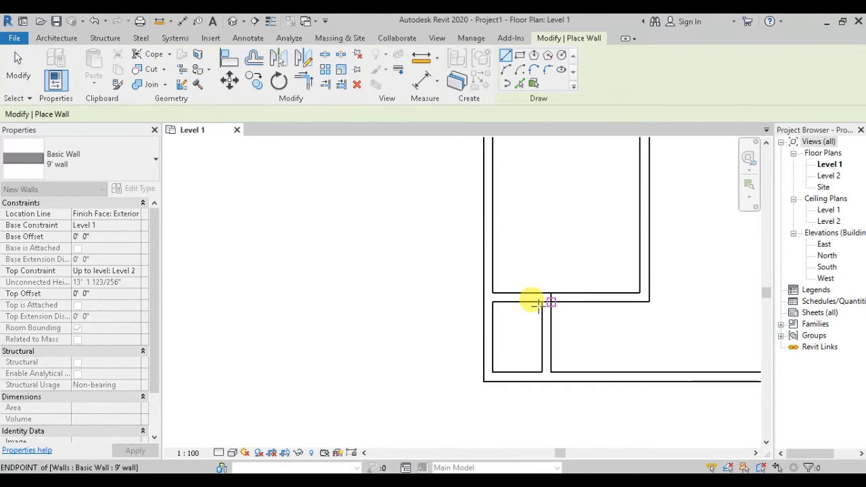
{"action": "key", "text": "Escape"}
- Delete the duplicate wall segment above the new small front-left room
{"action": "left_click", "coordinate": [534, 302]}
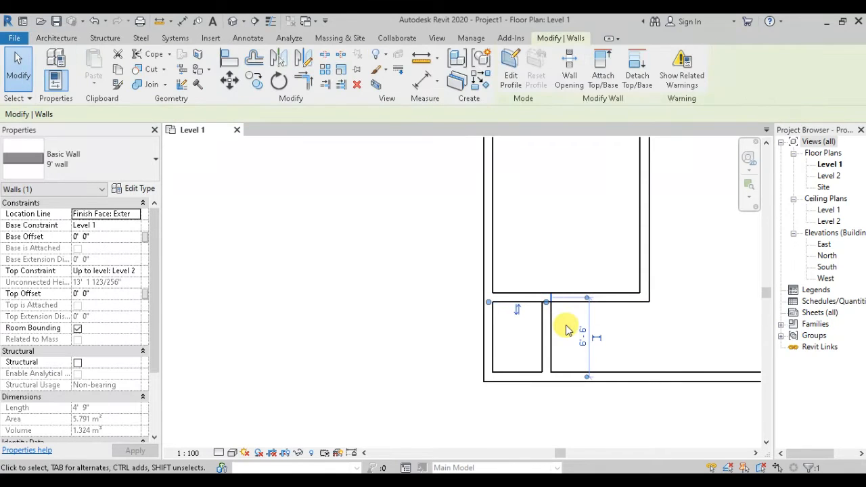
{"action": "key", "text": "Delete"}
{"action": "scroll", "coordinate": [572, 322], "scroll_direction": "down", "scroll_amount": 2}
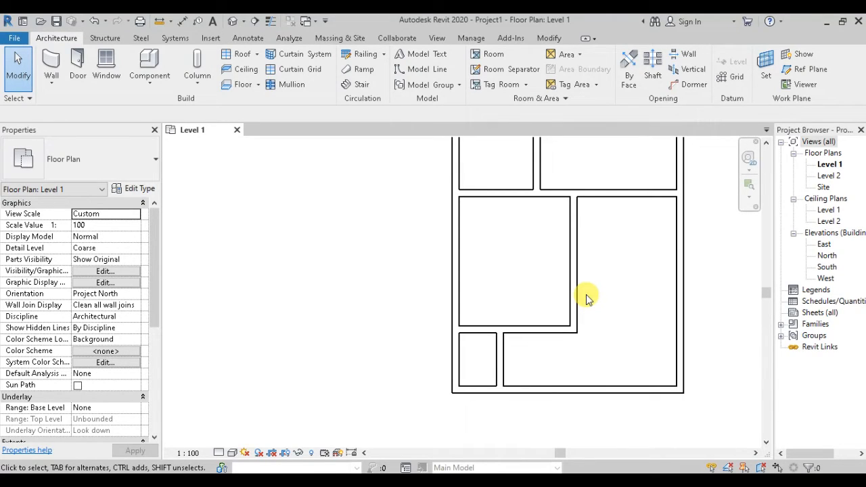
{"action": "middle_click_drag", "start_coordinate": [607, 286], "coordinate": [613, 312]}
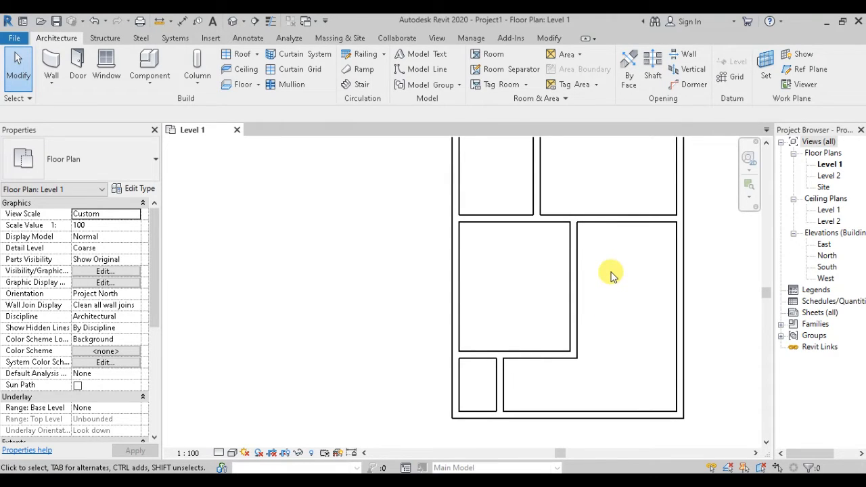
- Place an L-shape winder stair from Level 1 to Level 2 near the L-shaped front room
{"action": "scroll", "coordinate": [611, 275], "scroll_direction": "down", "scroll_amount": 2}
{"action": "left_click", "coordinate": [357, 84]}
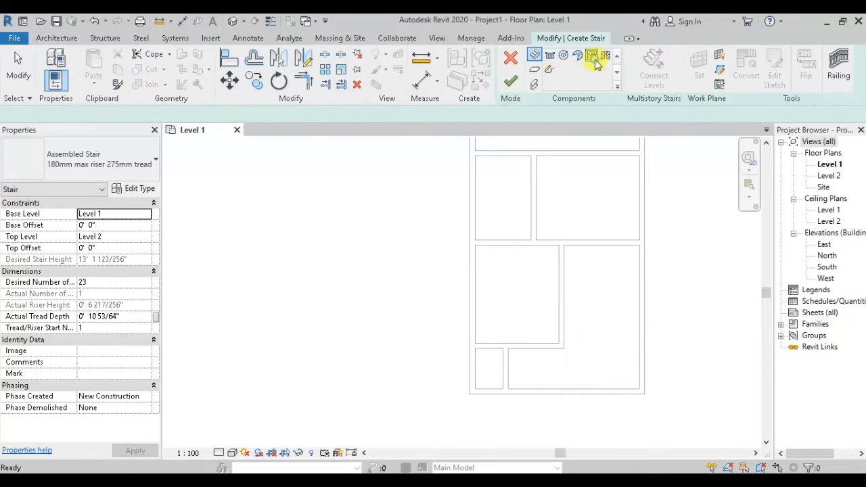
{"action": "left_click", "coordinate": [592, 56]}
{"action": "left_click", "coordinate": [548, 252]}
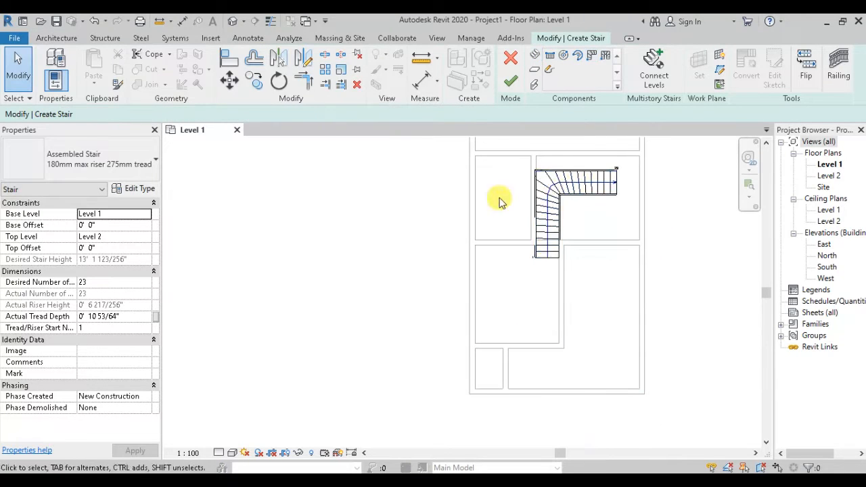
- Move the stair into the L-shaped front room's upper-left corner, shortening its horizontal run and lengthening the run along the left wall
{"action": "left_click", "coordinate": [547, 240]}
{"action": "scroll", "coordinate": [588, 278], "scroll_direction": "up", "scroll_amount": 4}
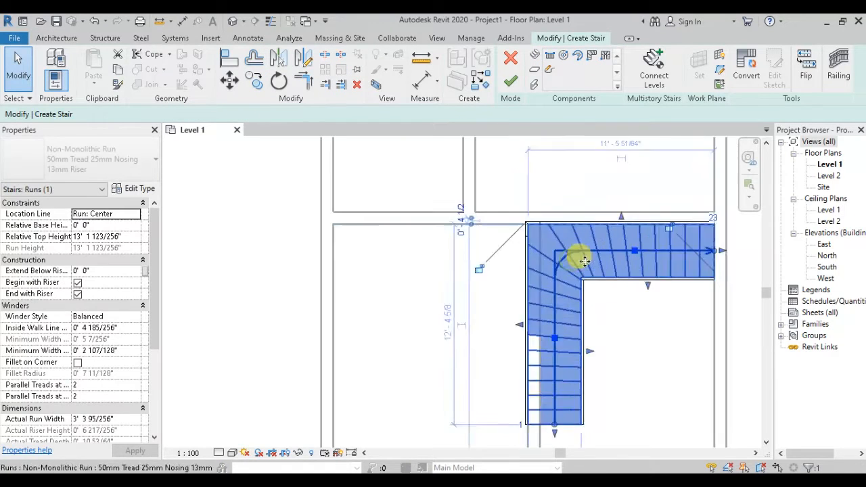
{"action": "left_click_drag", "start_coordinate": [644, 259], "coordinate": [657, 259]}
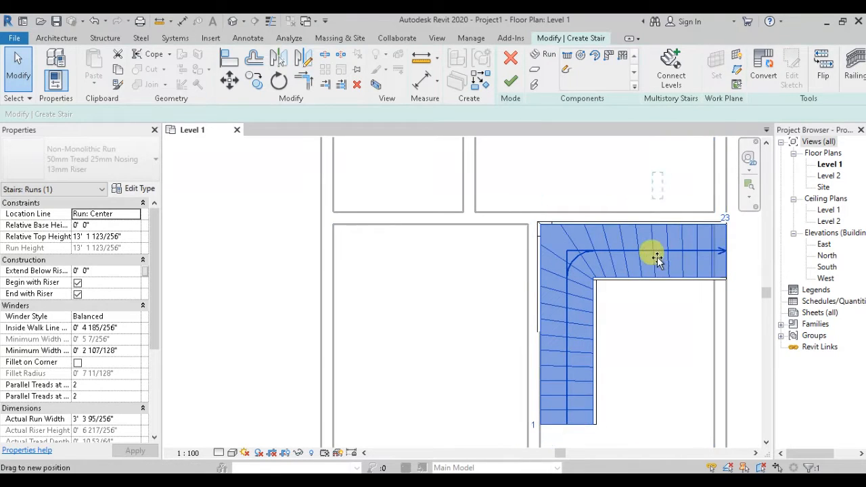
{"action": "scroll", "coordinate": [657, 258], "scroll_direction": "down", "scroll_amount": 1}
{"action": "middle_click_drag", "start_coordinate": [657, 259], "coordinate": [635, 196]}
{"action": "mouse_move", "coordinate": [639, 190]}
{"action": "left_mouse_down"}
{"action": "mouse_move", "coordinate": [668, 190]}
{"action": "mouse_move", "coordinate": [637, 203]}
{"action": "left_mouse_up"}
{"action": "left_click", "coordinate": [625, 356]}
{"action": "left_click", "coordinate": [584, 231]}
- Flip the stair's up direction and finish the stair
{"action": "left_click", "coordinate": [822, 64]}
{"action": "middle_click_drag", "start_coordinate": [600, 228], "coordinate": [552, 202]}
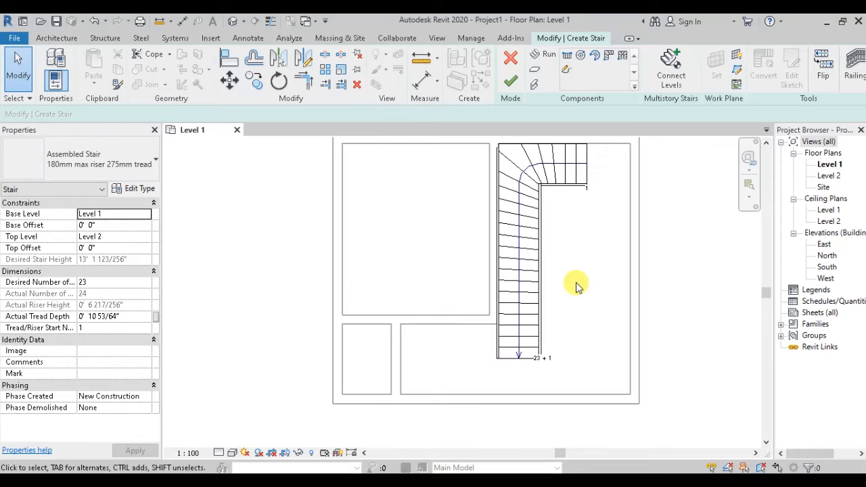
{"action": "scroll", "coordinate": [584, 291], "scroll_direction": "down", "scroll_amount": 1}
{"action": "middle_click_drag", "start_coordinate": [582, 290], "coordinate": [562, 307]}
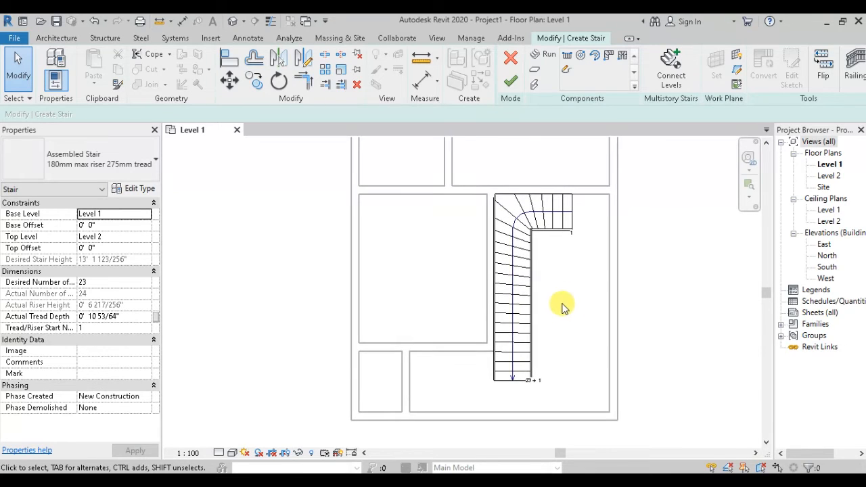
{"action": "left_click", "coordinate": [510, 84]}
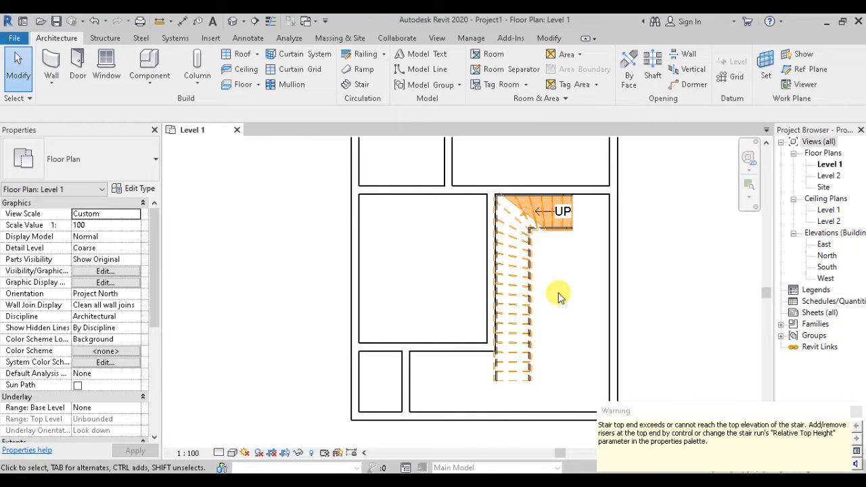
{"action": "scroll", "coordinate": [554, 294], "scroll_direction": "down", "scroll_amount": 3}
{"action": "middle_click_drag", "start_coordinate": [555, 295], "coordinate": [561, 329]}
{"action": "scroll", "coordinate": [561, 309], "scroll_direction": "up", "scroll_amount": 2}
{"action": "scroll", "coordinate": [561, 310], "scroll_direction": "down", "scroll_amount": 1}
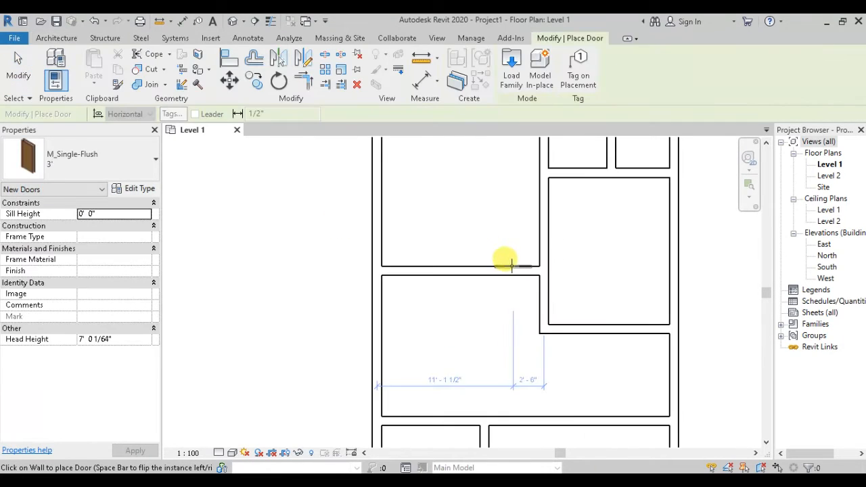
{"action": "key", "text": "Escape"}
{"action": "left_click", "coordinate": [79, 73]}
{"action": "left_click", "coordinate": [140, 170]}
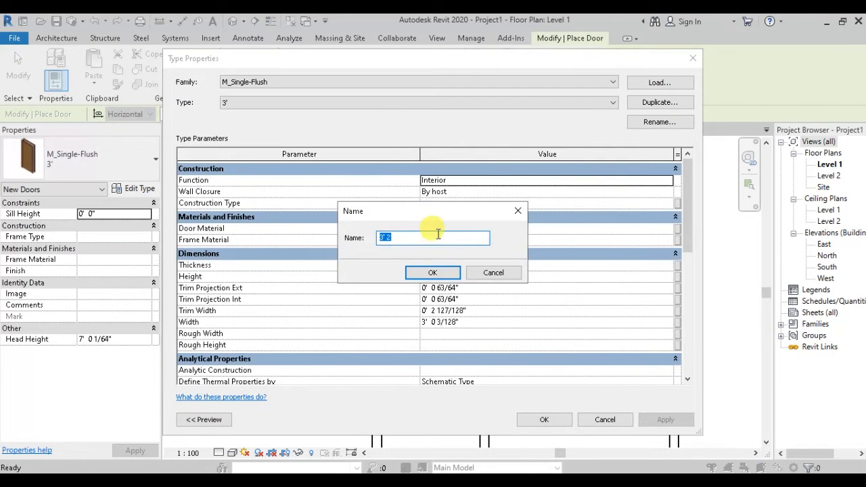
{"action": "left_click", "coordinate": [429, 272]}
{"action": "left_click", "coordinate": [430, 267]}
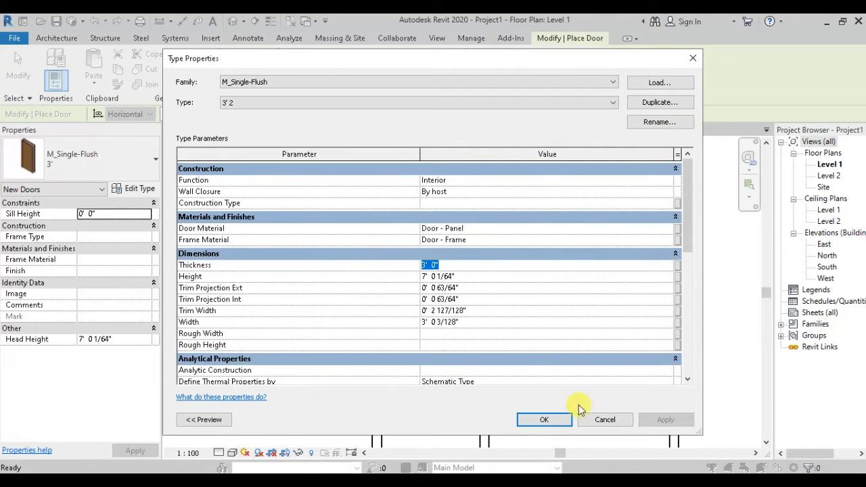
{"action": "left_click", "coordinate": [596, 418]}
- Place 0915 x 2134mm single-flush doors in the lower walls of the upper-left room and the upper-right room
{"action": "left_click", "coordinate": [109, 161]}
{"action": "left_click", "coordinate": [96, 335]}
{"action": "left_click", "coordinate": [519, 264]}
{"action": "middle_click_drag", "start_coordinate": [569, 238], "coordinate": [567, 205]}
{"action": "left_click", "coordinate": [648, 291]}
{"action": "middle_click_drag", "start_coordinate": [619, 311], "coordinate": [633, 244]}
- Place flipped 0915 x 2134mm doors in the upper walls of the middle-left room and the central room, beside their dividing wall
{"action": "key", "text": "space"}
{"action": "left_click", "coordinate": [469, 325]}
{"action": "middle_click_drag", "start_coordinate": [516, 353], "coordinate": [463, 234]}
{"action": "key", "text": "space"}
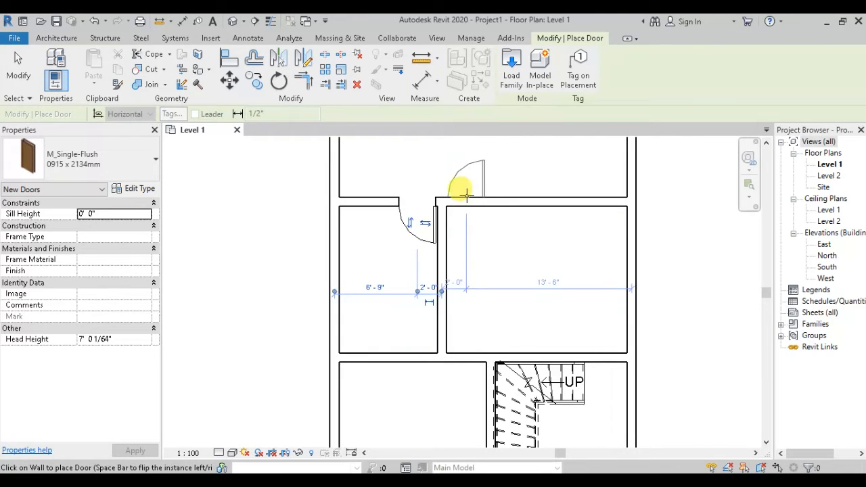
{"action": "key", "text": "space"}
{"action": "left_click", "coordinate": [467, 196]}
- Place 0915 x 2134mm doors in the central room's lower wall, one into the lower-left room and one beside the stair
{"action": "scroll", "coordinate": [503, 298], "scroll_direction": "down", "scroll_amount": 1}
{"action": "middle_click_drag", "start_coordinate": [502, 316], "coordinate": [517, 234]}
{"action": "left_click", "coordinate": [493, 263]}
{"action": "scroll", "coordinate": [581, 253], "scroll_direction": "up", "scroll_amount": 1}
{"action": "left_click", "coordinate": [614, 266]}
{"action": "middle_click_drag", "start_coordinate": [562, 425], "coordinate": [561, 378]}
{"action": "scroll", "coordinate": [561, 378], "scroll_direction": "down", "scroll_amount": 1}
- Duplicate the single-flush door type under the name 2.5' and change its width
{"action": "left_click", "coordinate": [124, 162]}
{"action": "left_click", "coordinate": [124, 162]}
{"action": "left_click", "coordinate": [135, 188]}
{"action": "left_click", "coordinate": [660, 102]}
{"action": "type", "text": "2.5'"}
{"action": "key", "text": "Return"}
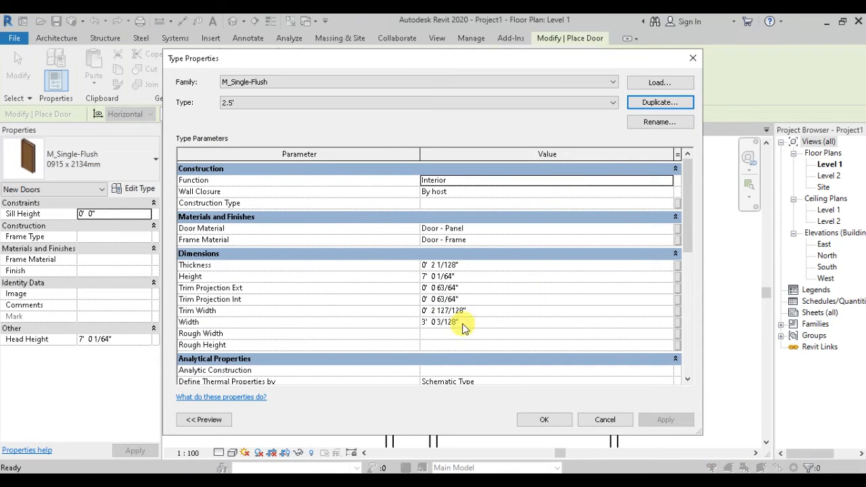
{"action": "left_click", "coordinate": [443, 323]}
{"action": "left_click", "coordinate": [544, 419]}
- Place a 2.5' door in the upper wall of the small front-left room
{"action": "scroll", "coordinate": [535, 349], "scroll_direction": "down", "scroll_amount": 1}
{"action": "middle_click_drag", "start_coordinate": [455, 396], "coordinate": [455, 339]}
{"action": "scroll", "coordinate": [454, 338], "scroll_direction": "up", "scroll_amount": 1}
{"action": "scroll", "coordinate": [454, 338], "scroll_direction": "up", "scroll_amount": 2}
{"action": "left_click", "coordinate": [456, 339]}
- Place 2.5' doors into the two small rear rooms, one in the left room's side wall and one in the right room's lower wall
{"action": "scroll", "coordinate": [456, 338], "scroll_direction": "down", "scroll_amount": 2}
{"action": "middle_click_drag", "start_coordinate": [521, 216], "coordinate": [507, 393]}
{"action": "scroll", "coordinate": [519, 199], "scroll_direction": "up", "scroll_amount": 2}
{"action": "left_click", "coordinate": [522, 194]}
{"action": "left_click", "coordinate": [657, 244]}
- Place two adjacent, mirrored 2.5' doors as the main entrance in the front exterior wall near its right corner
{"action": "scroll", "coordinate": [609, 352], "scroll_direction": "down", "scroll_amount": 3}
{"action": "middle_click_drag", "start_coordinate": [609, 352], "coordinate": [590, 169]}
{"action": "scroll", "coordinate": [590, 169], "scroll_direction": "down", "scroll_amount": 3}
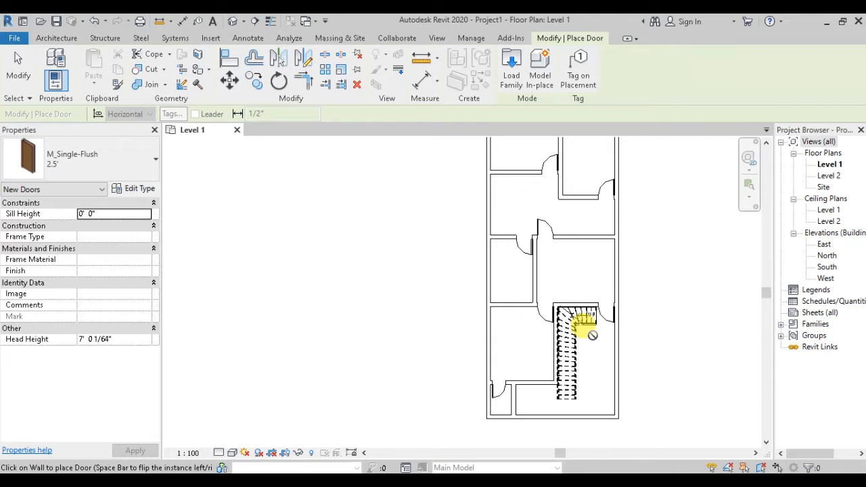
{"action": "scroll", "coordinate": [601, 394], "scroll_direction": "up", "scroll_amount": 4}
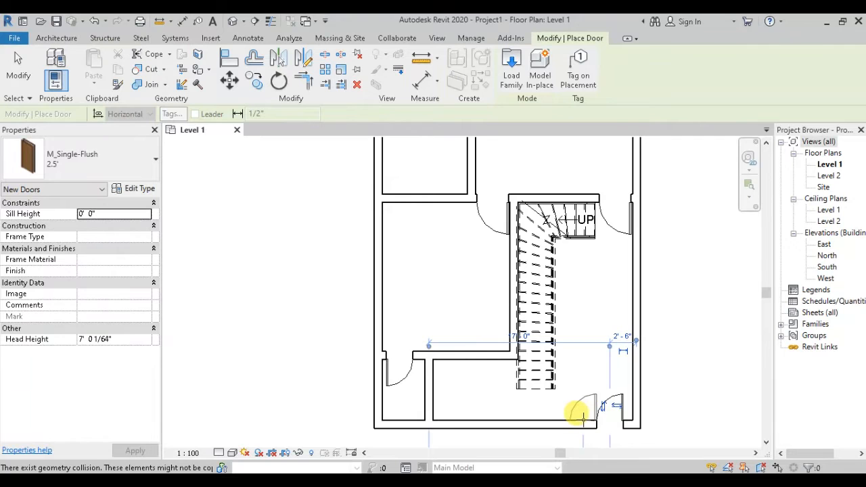
{"action": "scroll", "coordinate": [611, 421], "scroll_direction": "down", "scroll_amount": 1}
{"action": "mouse_move", "coordinate": [665, 409]}
{"action": "middle_mouse_down"}
{"action": "mouse_move", "coordinate": [675, 371]}
{"action": "mouse_move", "coordinate": [659, 410]}
{"action": "mouse_move", "coordinate": [674, 400]}
{"action": "middle_mouse_up"}
{"action": "scroll", "coordinate": [633, 404], "scroll_direction": "down", "scroll_amount": 2}
{"action": "mouse_move", "coordinate": [613, 399]}
{"action": "middle_mouse_down"}
{"action": "mouse_move", "coordinate": [643, 359]}
{"action": "mouse_move", "coordinate": [605, 354]}
{"action": "mouse_move", "coordinate": [611, 340]}
{"action": "mouse_move", "coordinate": [603, 333]}
{"action": "middle_mouse_up"}
{"action": "scroll", "coordinate": [590, 323], "scroll_direction": "down", "scroll_amount": 3}
{"action": "key", "text": "Escape"}
{"action": "key", "text": "Escape"}
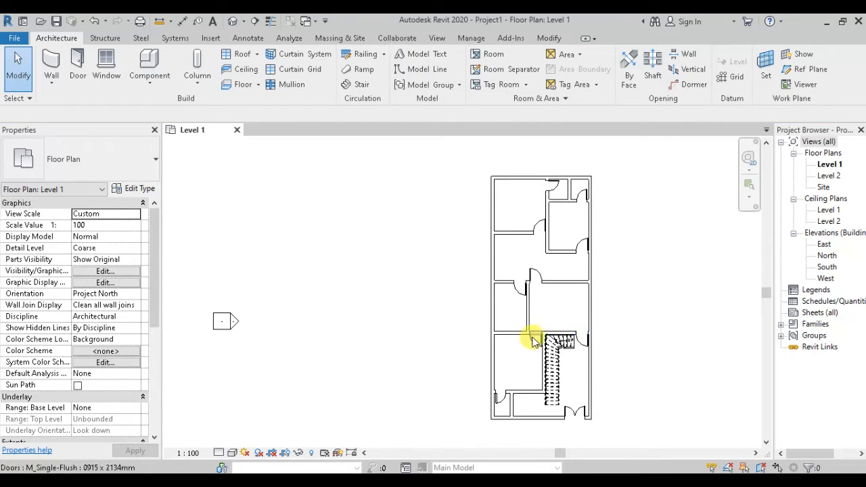
- Start placing windows and duplicate the M_Fixed 0406 x 0610mm type under the name 4'
{"action": "scroll", "coordinate": [538, 310], "scroll_direction": "up", "scroll_amount": 1}
{"action": "scroll", "coordinate": [544, 308], "scroll_direction": "up", "scroll_amount": 3}
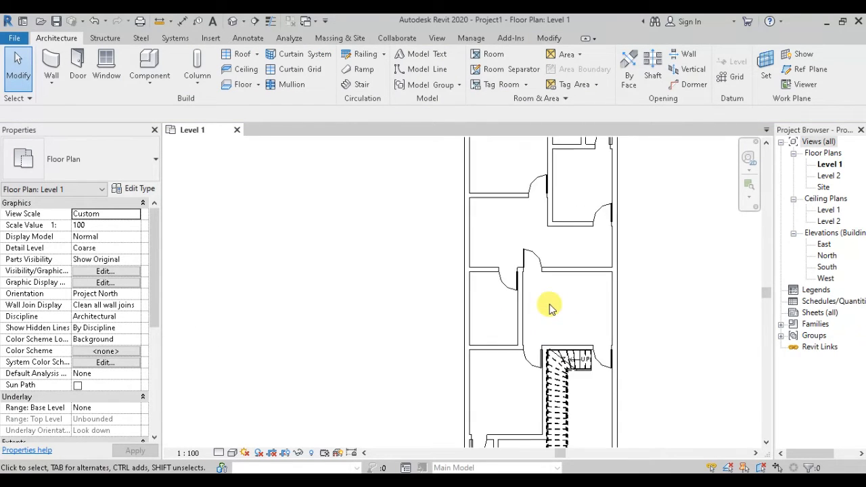
{"action": "scroll", "coordinate": [554, 305], "scroll_direction": "down", "scroll_amount": 1}
{"action": "middle_click_drag", "start_coordinate": [555, 305], "coordinate": [476, 296]}
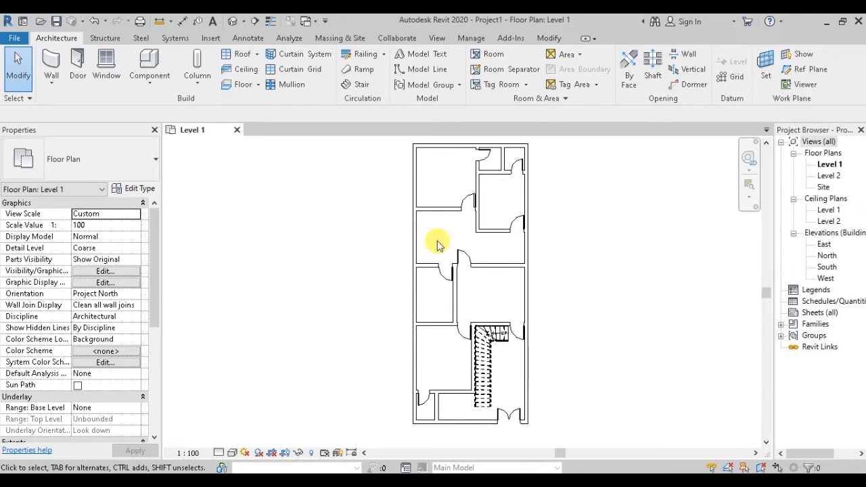
{"action": "key", "text": "w"}
{"action": "key", "text": "n"}
{"action": "left_click", "coordinate": [89, 160]}
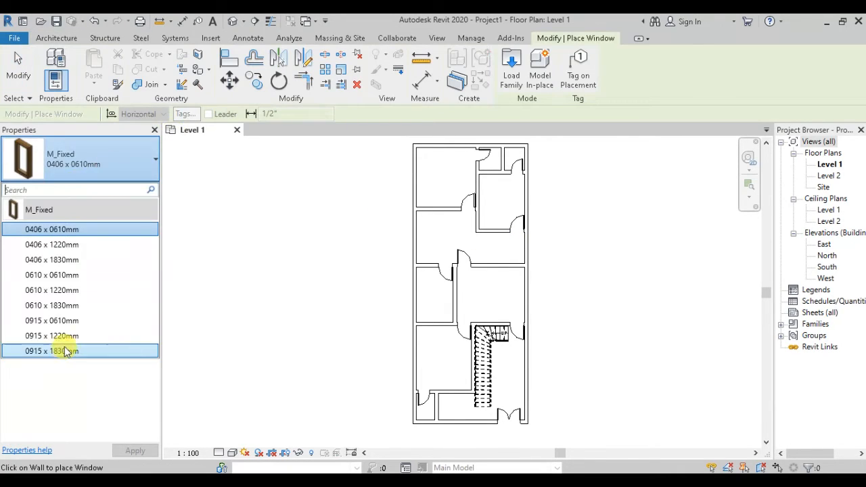
{"action": "left_click", "coordinate": [126, 170]}
{"action": "left_click", "coordinate": [135, 189]}
{"action": "left_click", "coordinate": [664, 101]}
{"action": "type", "text": "4'"}
{"action": "key", "text": "Return"}
- Set the 4' window type's height and width to 4'
{"action": "left_click", "coordinate": [448, 277]}
{"action": "left_click_drag", "start_coordinate": [458, 300], "coordinate": [422, 298]}
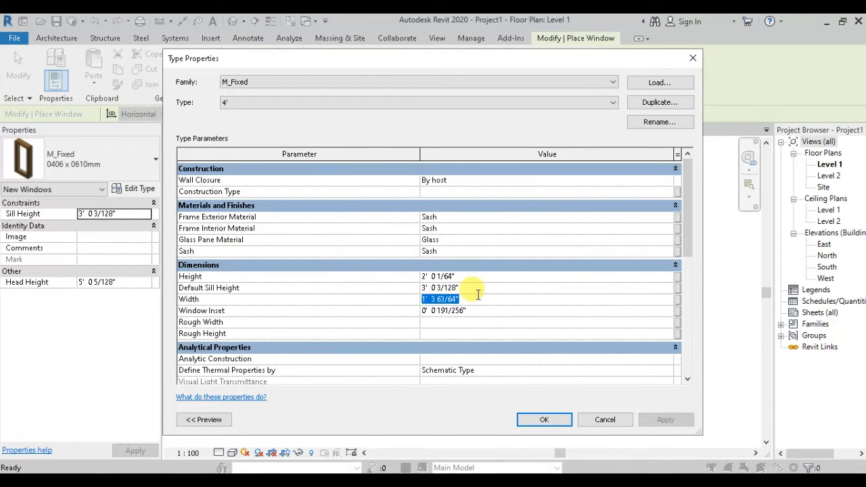
{"action": "key", "text": "Tab"}
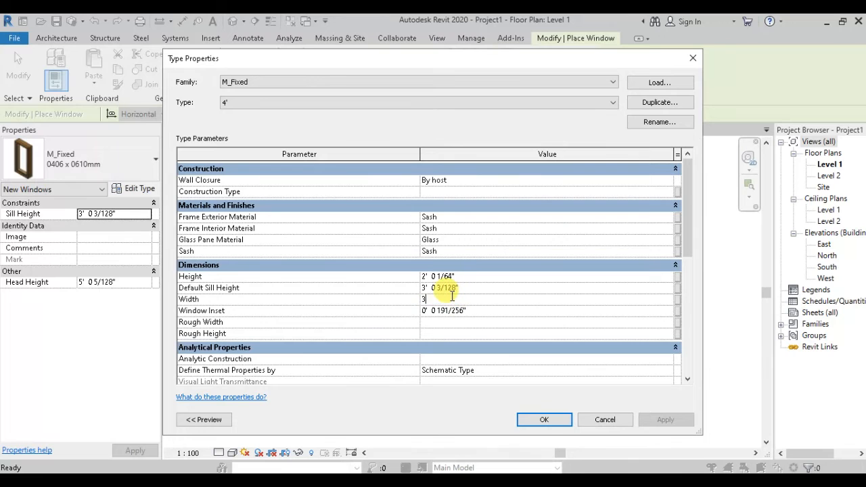
{"action": "left_click", "coordinate": [544, 419]}
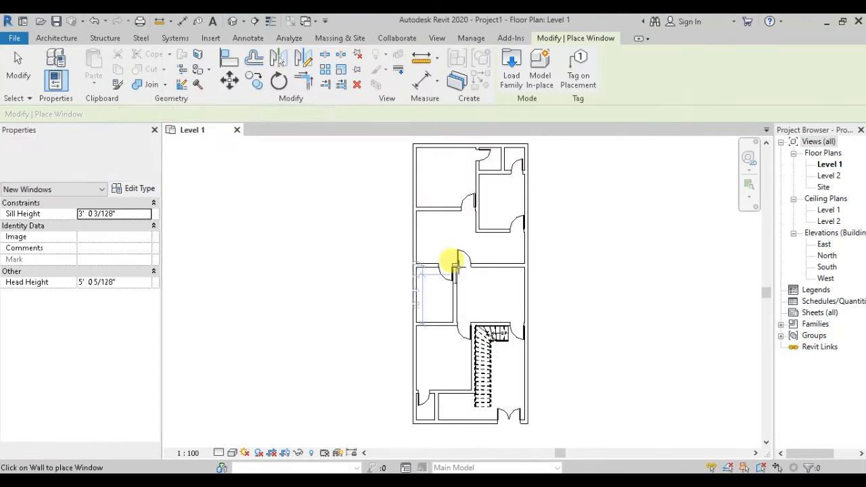
- Place 4' windows in the upper rooms' lower walls, the central room's upper wall, the middle-left room's exterior wall and the lower-left room's lower wall
{"action": "scroll", "coordinate": [446, 261], "scroll_direction": "up", "scroll_amount": 3}
{"action": "scroll", "coordinate": [552, 247], "scroll_direction": "down", "scroll_amount": 1}
{"action": "left_click", "coordinate": [581, 252]}
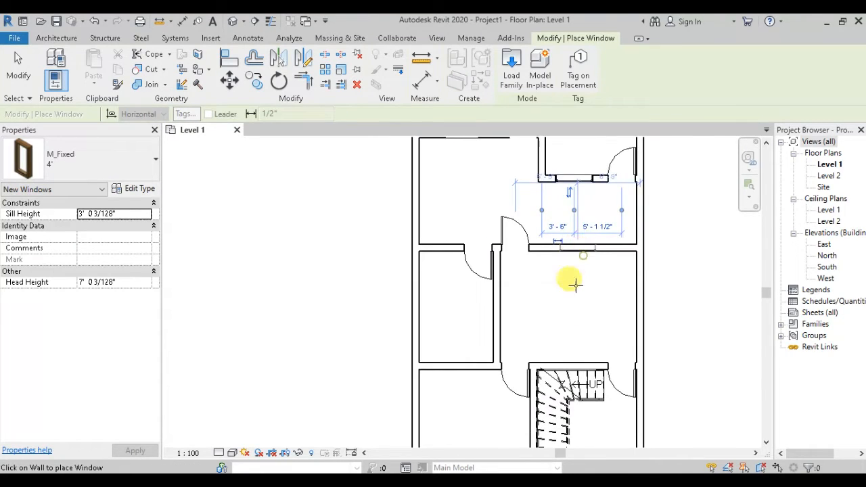
{"action": "middle_click_drag", "start_coordinate": [575, 291], "coordinate": [586, 217]}
{"action": "left_click", "coordinate": [425, 229]}
{"action": "scroll", "coordinate": [484, 272], "scroll_direction": "down", "scroll_amount": 2}
{"action": "middle_click_drag", "start_coordinate": [498, 361], "coordinate": [393, 436]}
- Duplicate the 4' window type under the name 1.5' and reduce its height and width
{"action": "left_click", "coordinate": [135, 189]}
{"action": "left_click", "coordinate": [659, 102]}
{"action": "type", "text": "1.5'"}
{"action": "key", "text": "Return"}
{"action": "left_click", "coordinate": [450, 276]}
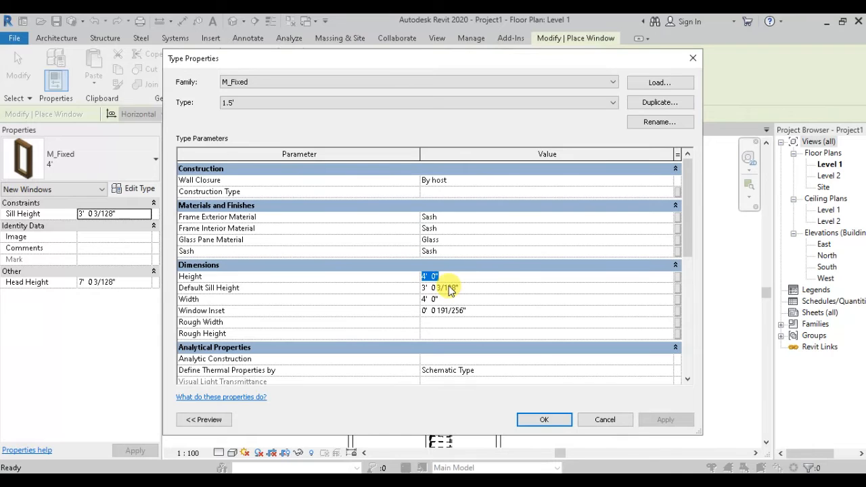
{"action": "left_click", "coordinate": [544, 419]}
- Place 1.5' windows in the small front-left room's front wall and in the rear exterior wall of both small rear rooms
{"action": "middle_click_drag", "start_coordinate": [444, 386], "coordinate": [514, 230]}
{"action": "scroll", "coordinate": [431, 338], "scroll_direction": "up", "scroll_amount": 1}
{"action": "left_click", "coordinate": [432, 343]}
{"action": "middle_click_drag", "start_coordinate": [474, 176], "coordinate": [380, 460]}
{"action": "left_click", "coordinate": [439, 166]}
{"action": "left_click", "coordinate": [481, 164]}
{"action": "key", "text": "Escape"}
{"action": "key", "text": "Escape"}
{"action": "left_click", "coordinate": [438, 165]}
{"action": "middle_click_drag", "start_coordinate": [516, 309], "coordinate": [523, 257]}
{"action": "scroll", "coordinate": [532, 255], "scroll_direction": "down", "scroll_amount": 2}
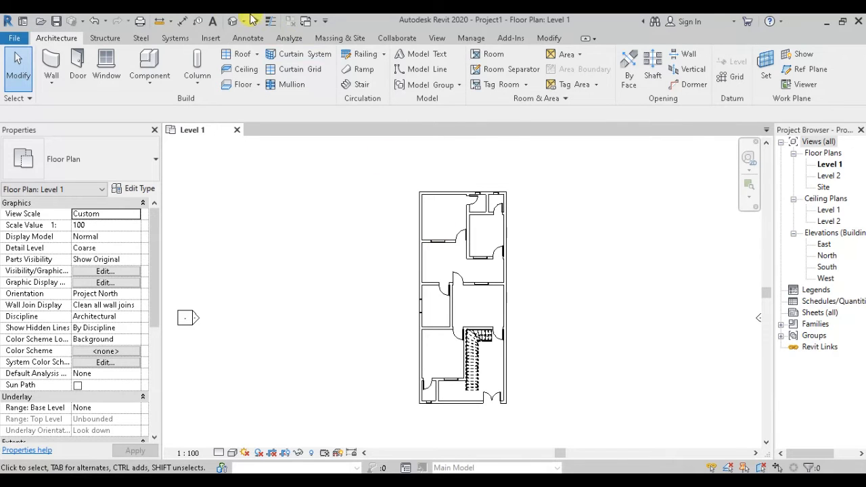
- Open the default 3D view and examine the stair and interior walls from the front
{"action": "left_click", "coordinate": [233, 21]}
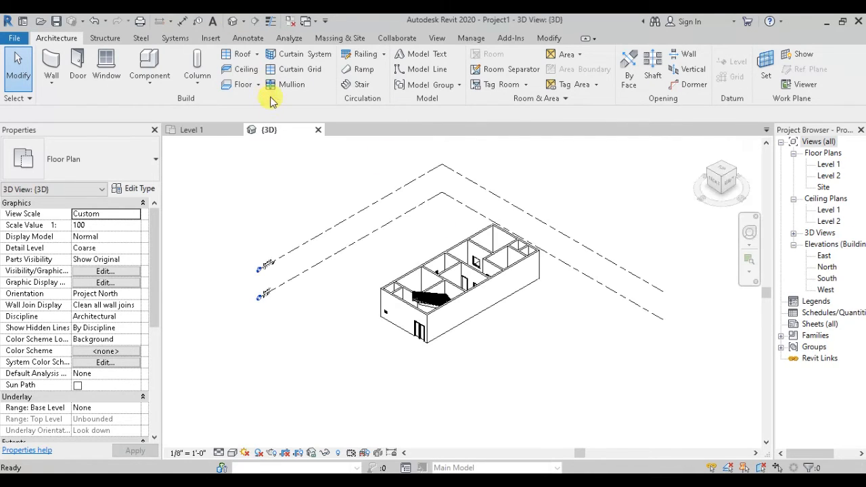
{"action": "scroll", "coordinate": [431, 275], "scroll_direction": "up", "scroll_amount": 1}
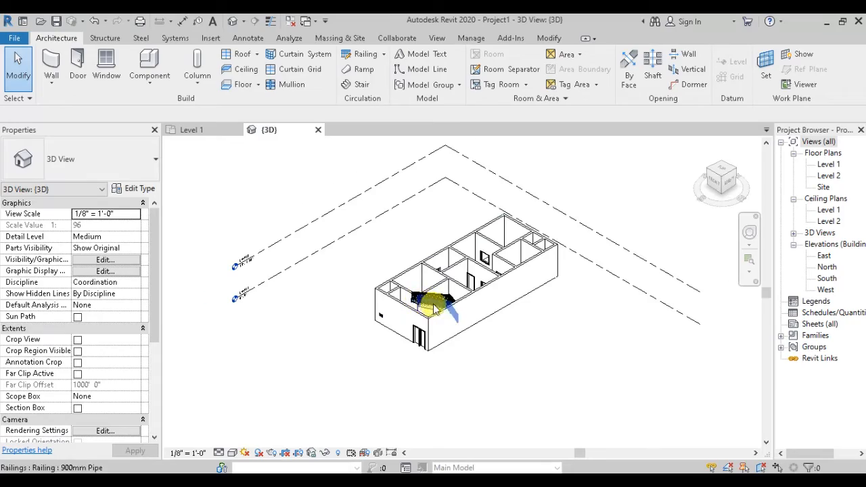
{"action": "scroll", "coordinate": [434, 308], "scroll_direction": "up", "scroll_amount": 5}
{"action": "middle_click_drag", "start_coordinate": [441, 355], "coordinate": [561, 310], "text": "shift"}
{"action": "scroll", "coordinate": [560, 309], "scroll_direction": "down", "scroll_amount": 6}
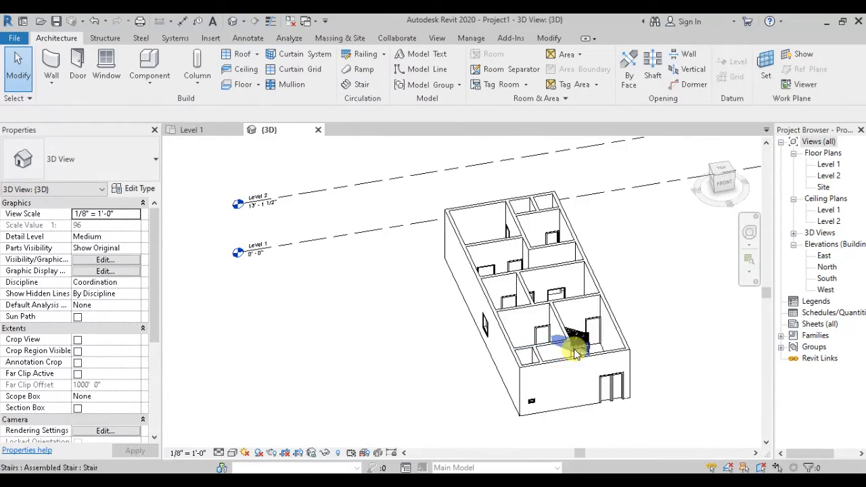
- Set the 3D view's visual style to Shaded and inspect the house from below
{"action": "left_click", "coordinate": [232, 455]}
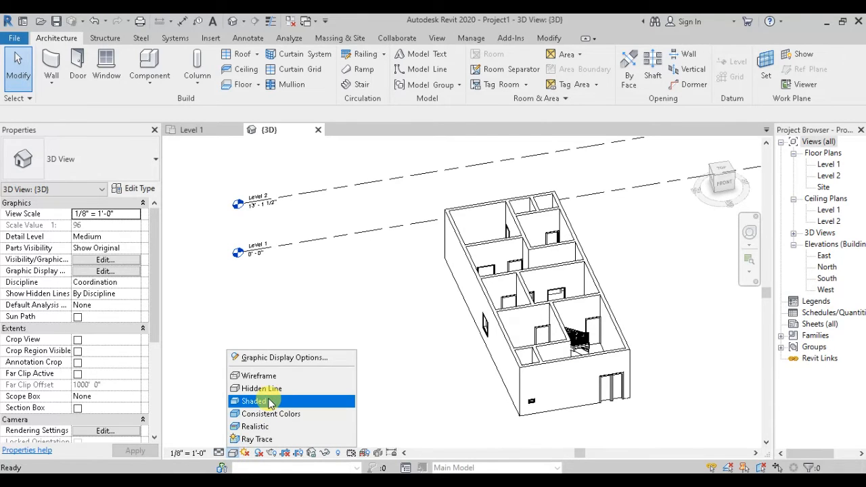
{"action": "left_click", "coordinate": [270, 348]}
{"action": "middle_click_drag", "start_coordinate": [567, 366], "coordinate": [564, 110], "text": "shift"}
{"action": "mouse_move", "coordinate": [535, 267]}
{"action": "middle_mouse_down"}
{"action": "mouse_move", "coordinate": [546, 395]}
{"action": "mouse_move", "coordinate": [537, 281]}
{"action": "middle_mouse_up"}
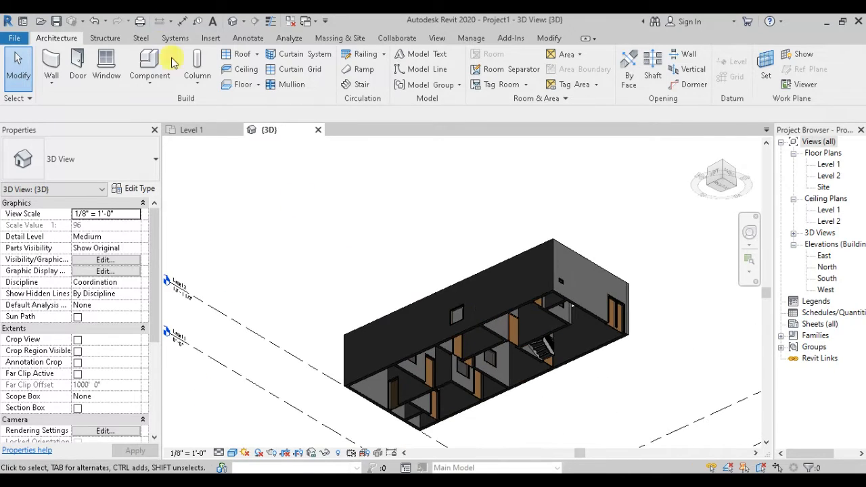
- Place tagged rooms in the seven larger spaces of the Level 1 floor plan, from the rear-left room to the stair area
{"action": "left_click", "coordinate": [192, 129]}
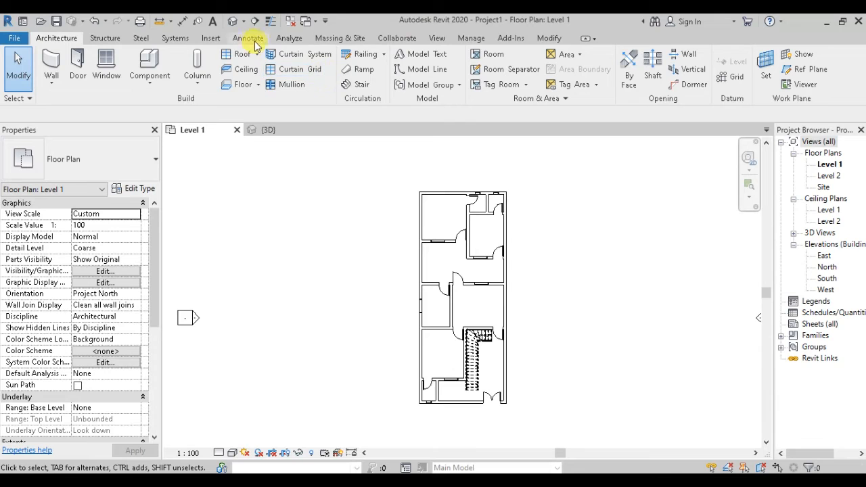
{"action": "left_click", "coordinate": [492, 55]}
{"action": "scroll", "coordinate": [438, 227], "scroll_direction": "up", "scroll_amount": 3}
{"action": "left_click", "coordinate": [456, 220]}
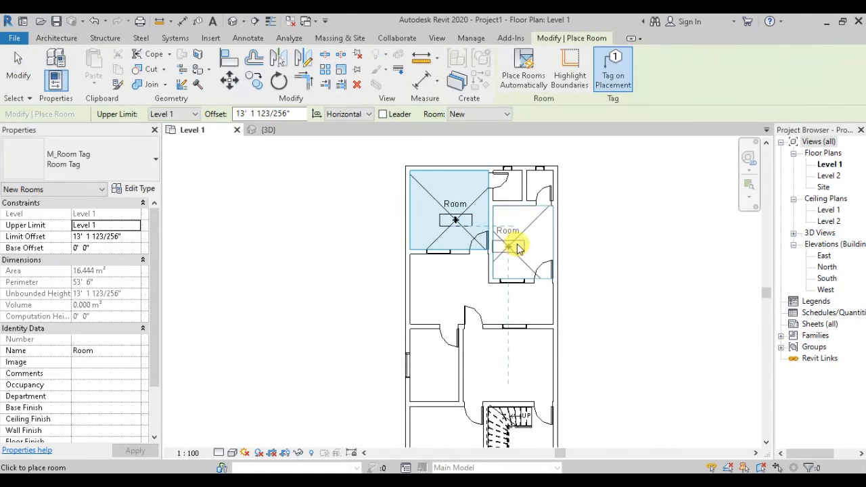
{"action": "left_click", "coordinate": [524, 246]}
{"action": "left_click", "coordinate": [457, 300]}
{"action": "left_click", "coordinate": [443, 368]}
{"action": "left_click", "coordinate": [500, 369]}
{"action": "middle_click_drag", "start_coordinate": [477, 371], "coordinate": [478, 168]}
{"action": "left_click", "coordinate": [456, 253]}
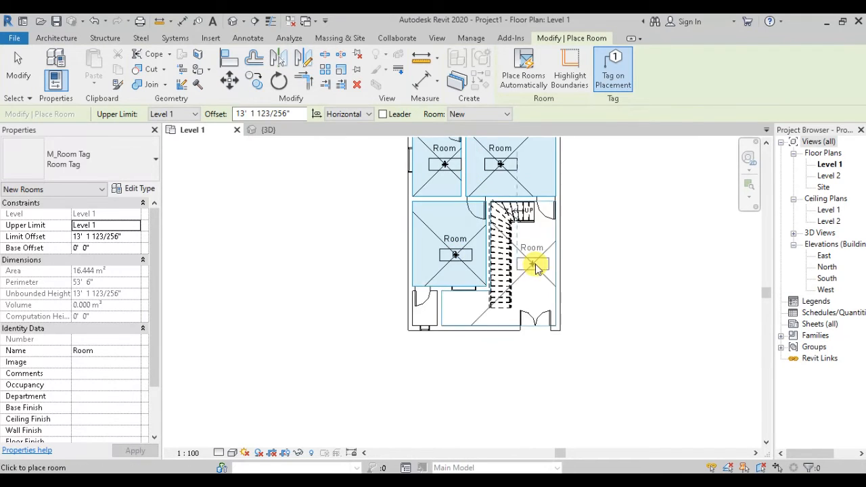
{"action": "left_click", "coordinate": [534, 264]}
- Place tagged rooms in the small front-left room and both small rear rooms, and end room placement
{"action": "scroll", "coordinate": [448, 296], "scroll_direction": "up", "scroll_amount": 2}
{"action": "scroll", "coordinate": [428, 291], "scroll_direction": "up", "scroll_amount": 4}
{"action": "left_click", "coordinate": [396, 363]}
{"action": "scroll", "coordinate": [573, 250], "scroll_direction": "down", "scroll_amount": 8}
{"action": "middle_click_drag", "start_coordinate": [567, 207], "coordinate": [534, 352]}
{"action": "middle_click_drag", "start_coordinate": [528, 237], "coordinate": [499, 441]}
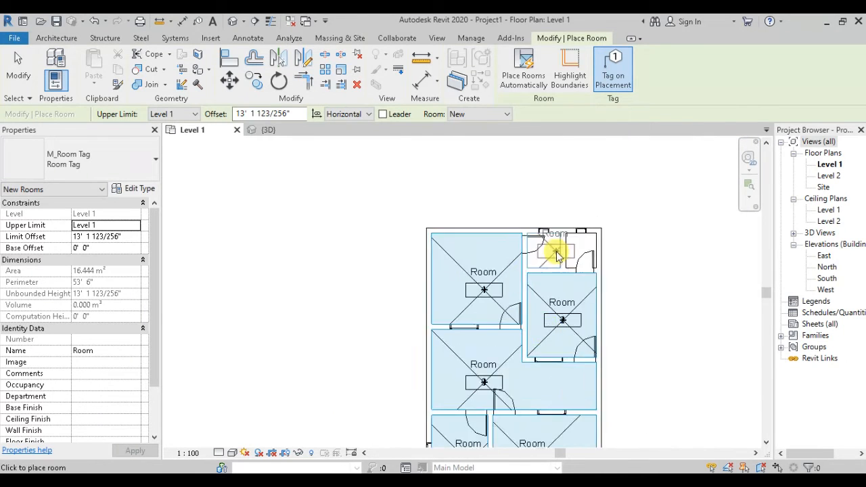
{"action": "scroll", "coordinate": [558, 253], "scroll_direction": "up", "scroll_amount": 3}
{"action": "left_click", "coordinate": [538, 253]}
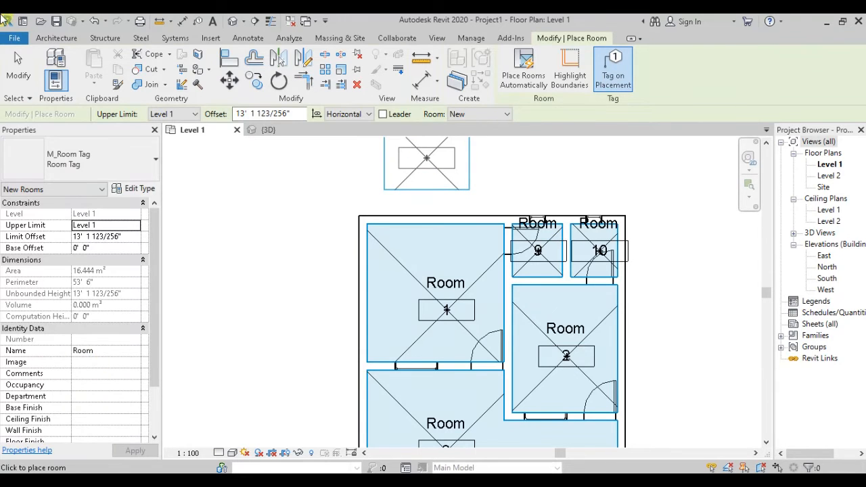
{"action": "left_click", "coordinate": [19, 66]}
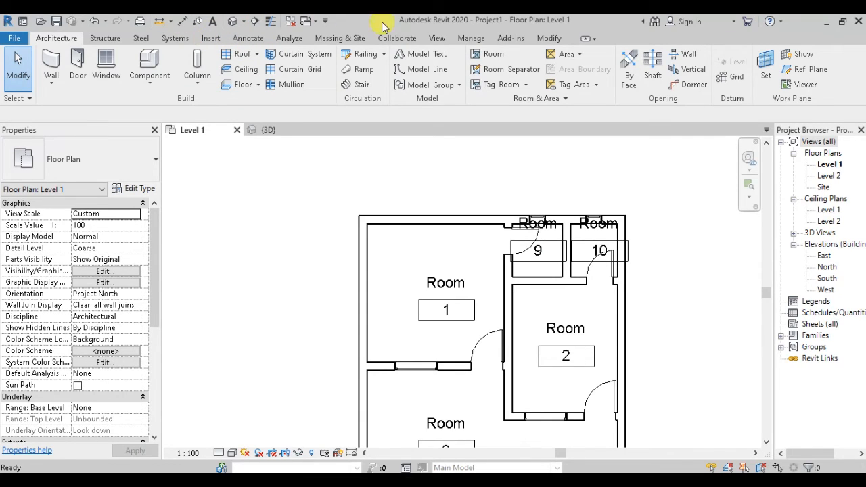
- Place a color fill legend beside the plan's rear right corner, using space type Rooms and color scheme Name
{"action": "left_click", "coordinate": [248, 38]}
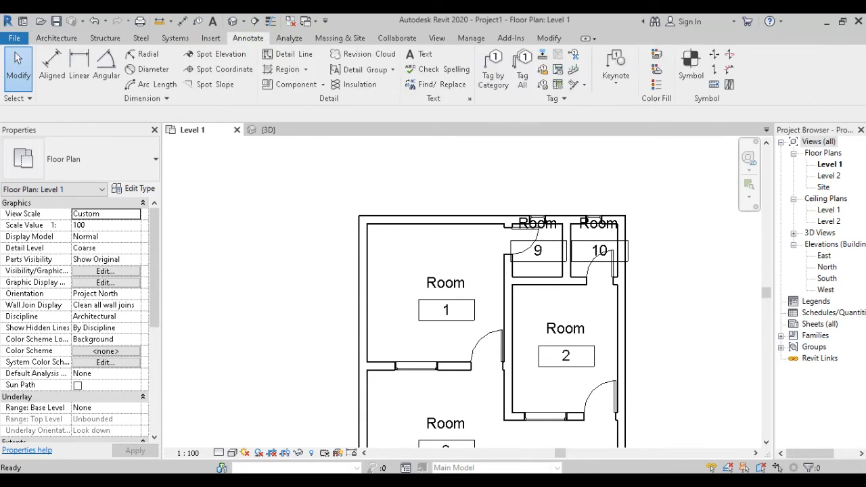
{"action": "left_click", "coordinate": [653, 84]}
{"action": "middle_click_drag", "start_coordinate": [630, 229], "coordinate": [357, 150]}
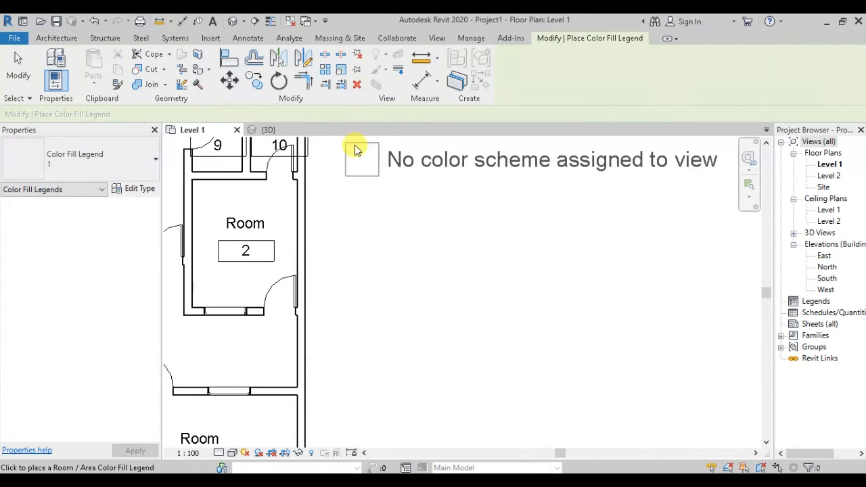
{"action": "left_click", "coordinate": [442, 140]}
{"action": "left_click", "coordinate": [430, 248]}
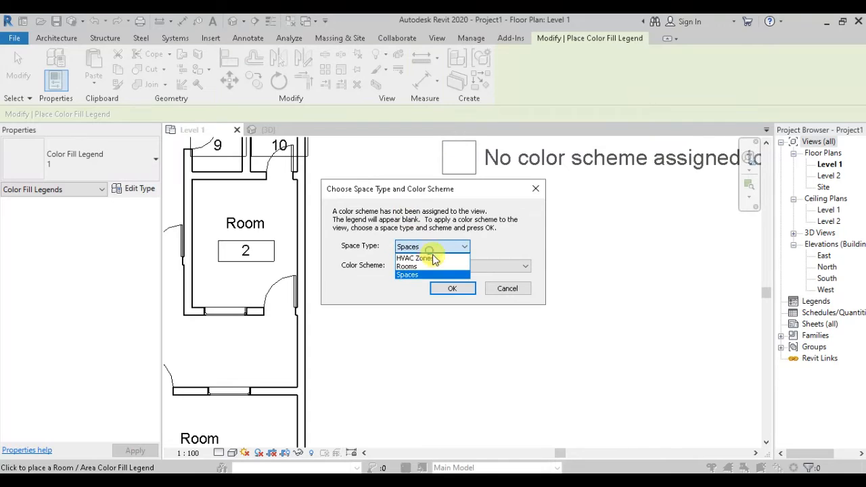
{"action": "left_click", "coordinate": [446, 270]}
{"action": "left_click", "coordinate": [450, 267]}
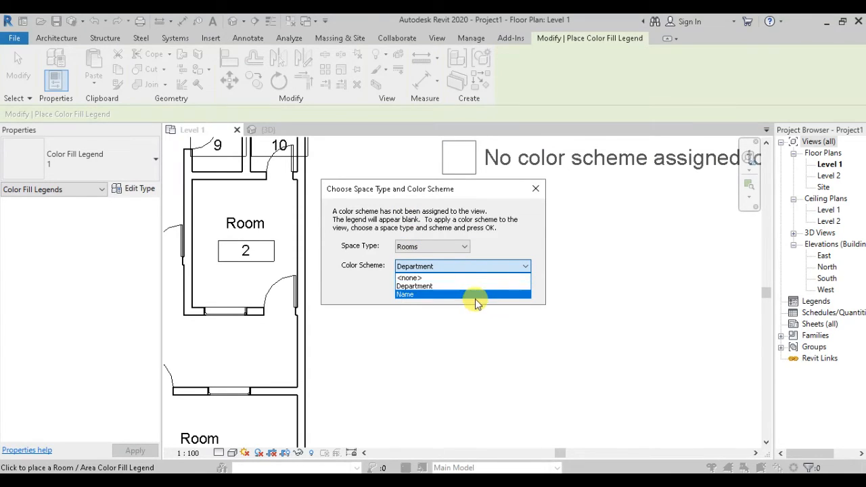
{"action": "left_click", "coordinate": [477, 295]}
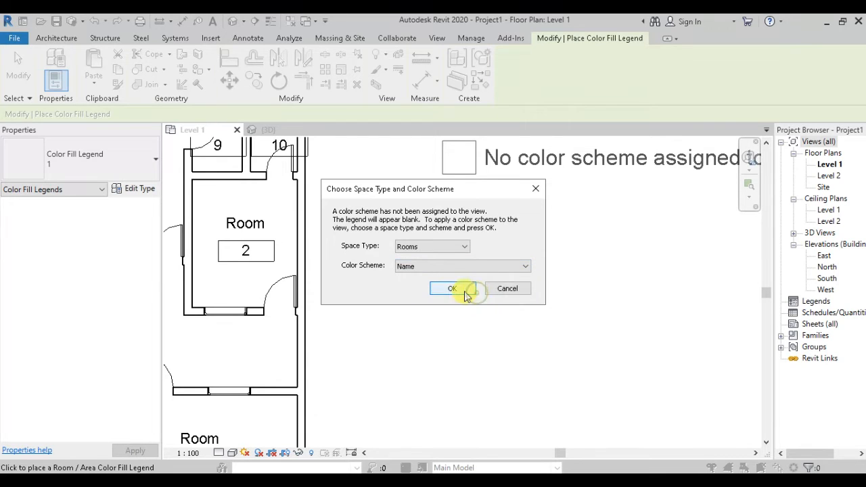
{"action": "left_click", "coordinate": [454, 288]}
{"action": "scroll", "coordinate": [447, 271], "scroll_direction": "down", "scroll_amount": 2}
{"action": "middle_click_drag", "start_coordinate": [415, 249], "coordinate": [538, 230]}
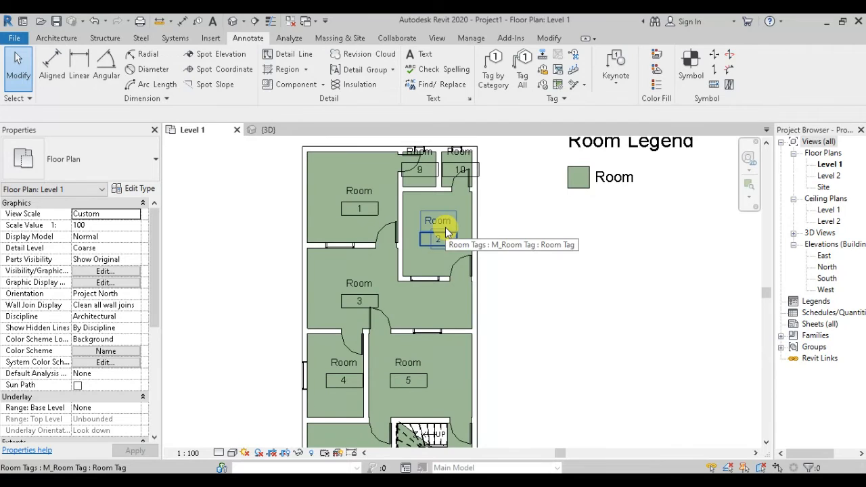
- Rename room 1 in the rear left corner as Bed Room
{"action": "double_click", "coordinate": [362, 192]}
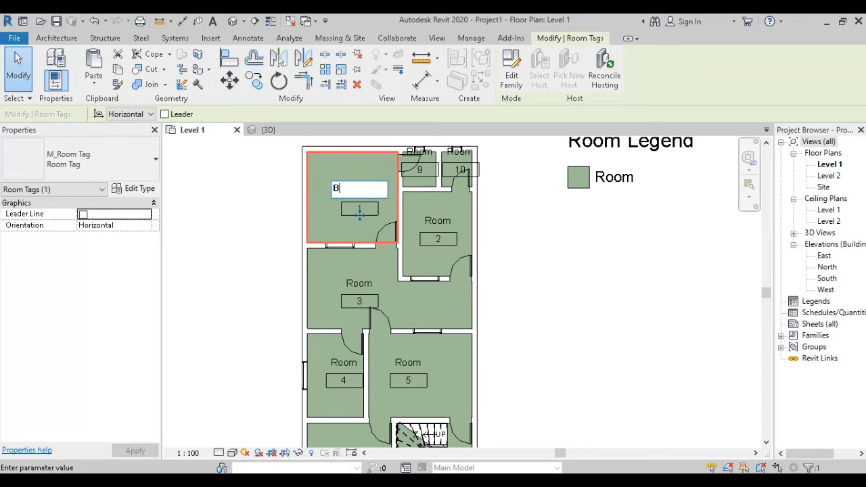
{"action": "type", "text": "Bed Room"}
{"action": "key", "text": "Return"}
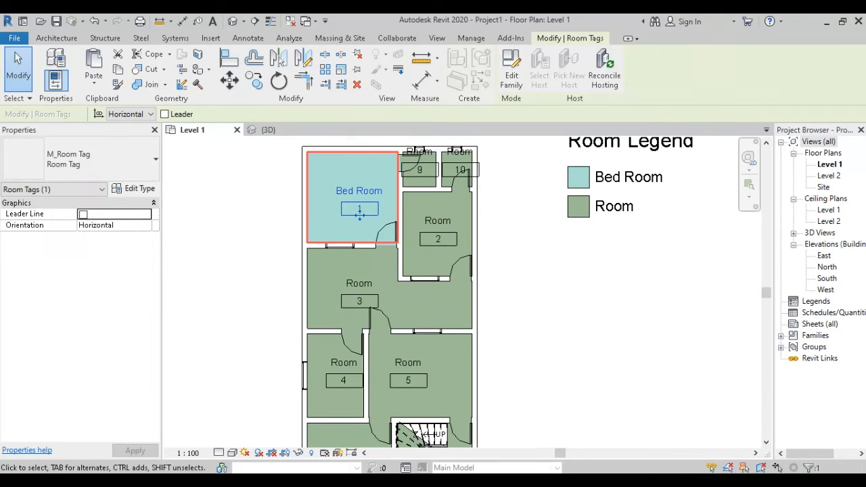
- Rename the two small rear rooms, 10 and 9, as Bath
{"action": "middle_click_drag", "start_coordinate": [404, 148], "coordinate": [402, 215]}
{"action": "scroll", "coordinate": [402, 215], "scroll_direction": "up", "scroll_amount": 4}
{"action": "left_click", "coordinate": [430, 236]}
{"action": "left_click", "coordinate": [447, 265]}
{"action": "scroll", "coordinate": [515, 233], "scroll_direction": "up", "scroll_amount": 4}
{"action": "left_click", "coordinate": [549, 234]}
{"action": "left_click", "coordinate": [549, 235]}
{"action": "type", "text": "Bath"}
{"action": "key", "text": "Return"}
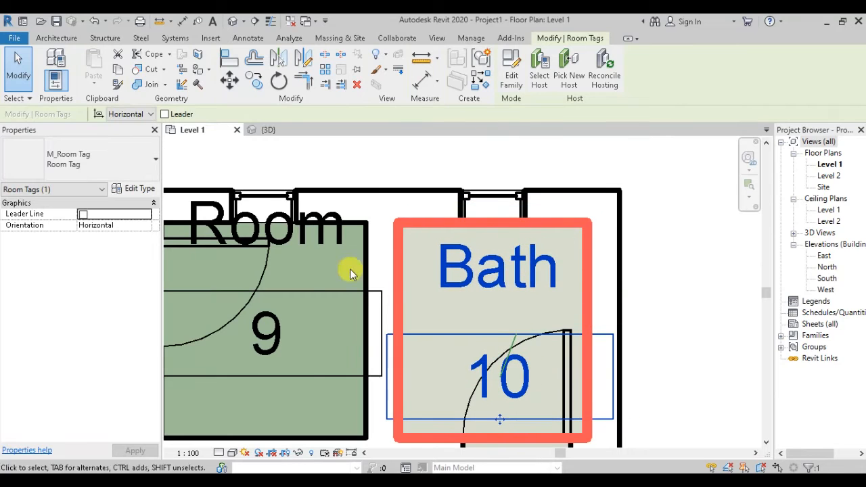
{"action": "left_click", "coordinate": [312, 243]}
{"action": "left_click", "coordinate": [311, 242]}
{"action": "type", "text": "Bath"}
{"action": "key", "text": "Return"}
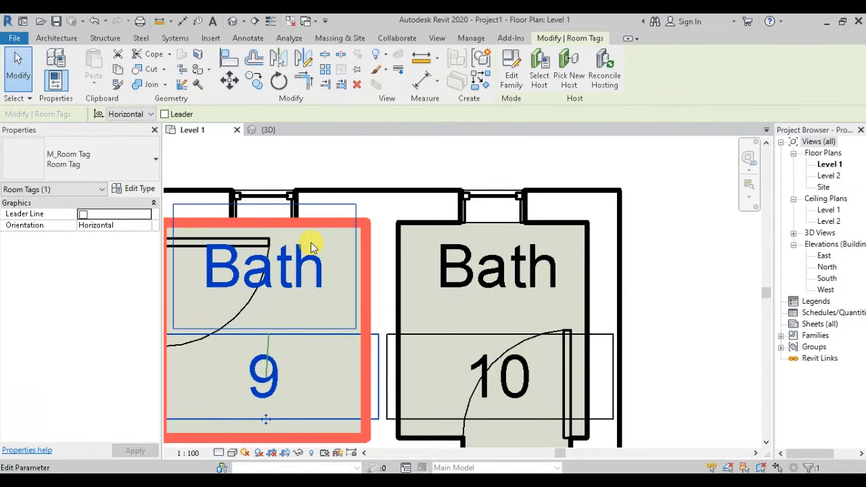
- Rename room 2 as Bed Room and room 3 as Hall
{"action": "scroll", "coordinate": [512, 241], "scroll_direction": "down", "scroll_amount": 4}
{"action": "left_click", "coordinate": [465, 290]}
{"action": "left_click", "coordinate": [465, 291]}
{"action": "type", "text": "Be"}
{"action": "key", "text": "Return"}
{"action": "left_click", "coordinate": [413, 284]}
{"action": "left_click", "coordinate": [413, 285]}
{"action": "type", "text": "Hall"}
{"action": "key", "text": "Return"}
- Rename room 4 as Kitchen and room 5 as Tv Lounge
{"action": "double_click", "coordinate": [476, 234]}
{"action": "type", "text": "Kitchen"}
{"action": "key", "text": "Return"}
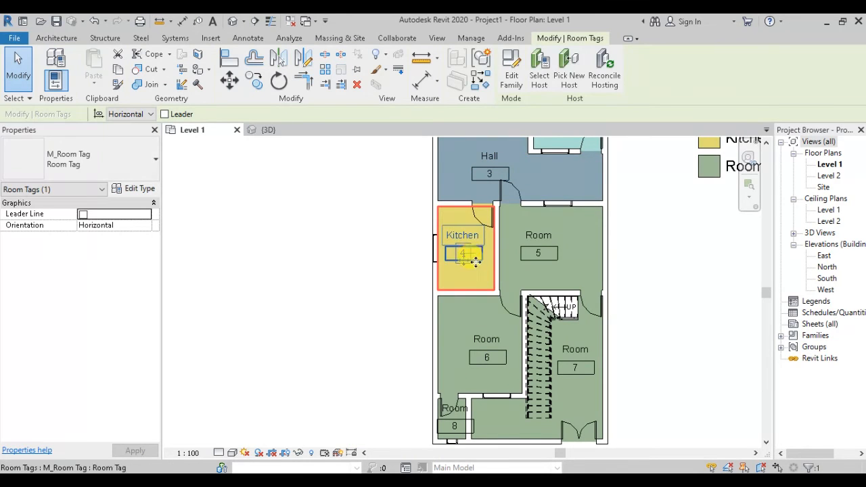
{"action": "double_click", "coordinate": [539, 234]}
{"action": "type", "text": "Tv Lounge"}
{"action": "key", "text": "Return"}
- Rename room 6 as Guest Room and room 7 beside the stair as Porch
{"action": "double_click", "coordinate": [487, 339]}
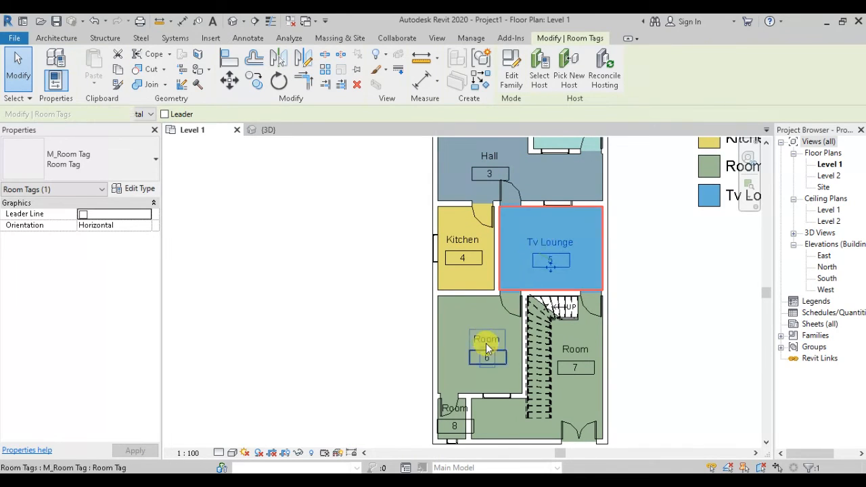
{"action": "type", "text": "Guest"}
{"action": "key", "text": "Return"}
{"action": "double_click", "coordinate": [575, 349]}
{"action": "type", "text": "Porch"}
{"action": "key", "text": "Return"}
- Rename room 8, the small front-left room, as Bath and clear the selection
{"action": "scroll", "coordinate": [462, 409], "scroll_direction": "up", "scroll_amount": 3}
{"action": "double_click", "coordinate": [454, 408]}
{"action": "type", "text": "Bath"}
{"action": "key", "text": "Return"}
{"action": "scroll", "coordinate": [462, 409], "scroll_direction": "down", "scroll_amount": 4}
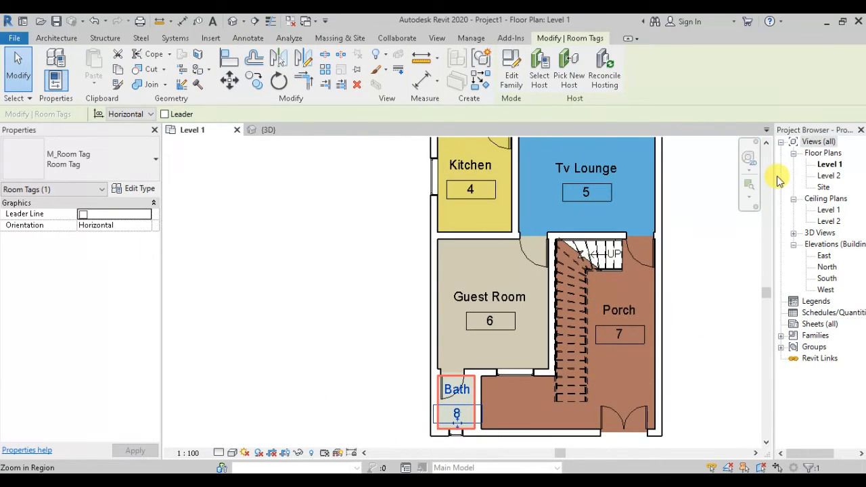
{"action": "left_click", "coordinate": [364, 301]}
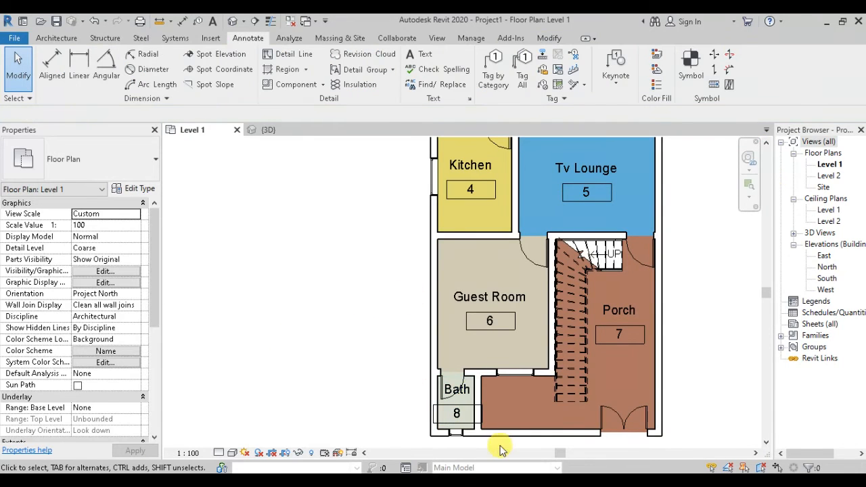
- Create a Generic Roof - 300mm by footprint on Level 2, with a rectangular boundary along the house's outer walls
{"action": "scroll", "coordinate": [489, 344], "scroll_direction": "down", "scroll_amount": 5}
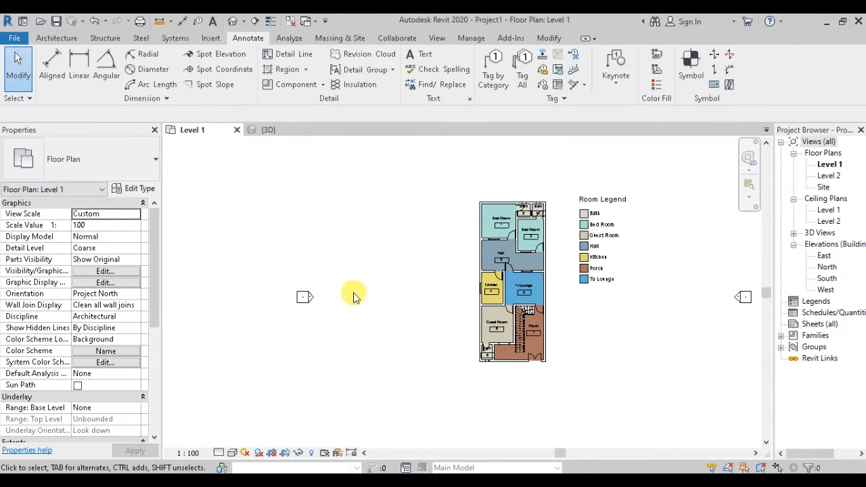
{"action": "scroll", "coordinate": [506, 241], "scroll_direction": "up", "scroll_amount": 4}
{"action": "scroll", "coordinate": [401, 248], "scroll_direction": "up", "scroll_amount": 2}
{"action": "middle_click_drag", "start_coordinate": [422, 246], "coordinate": [320, 235]}
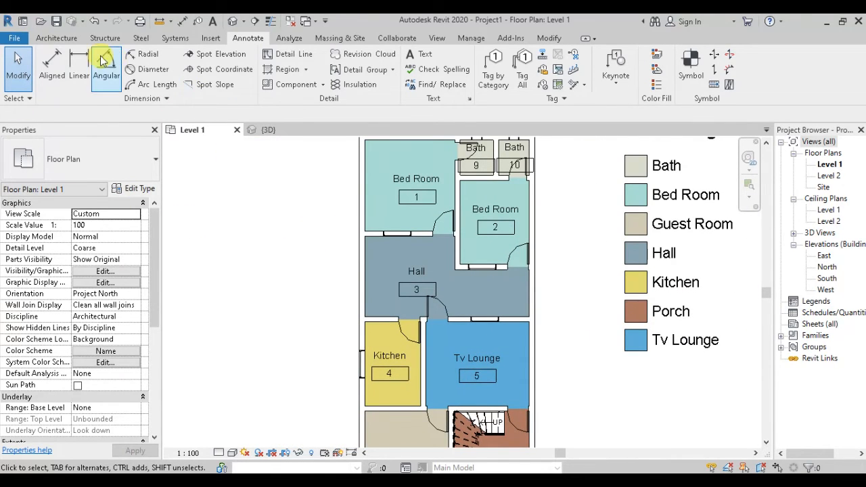
{"action": "left_click", "coordinate": [70, 38]}
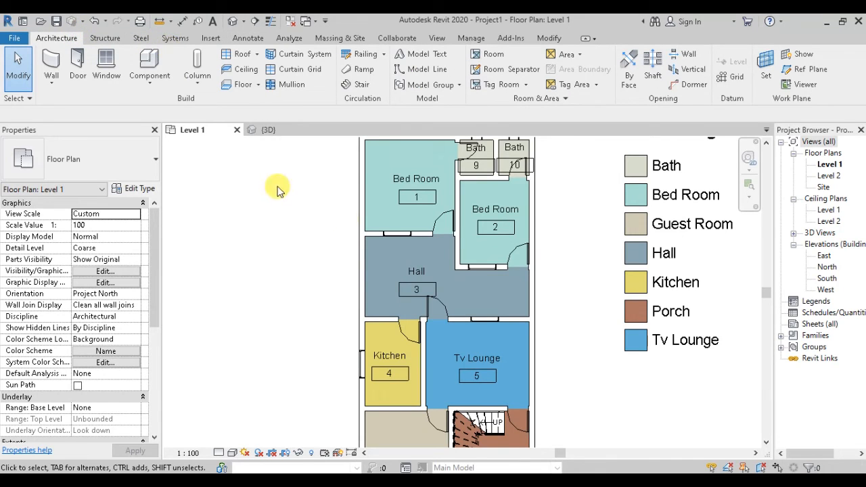
{"action": "left_click", "coordinate": [243, 52]}
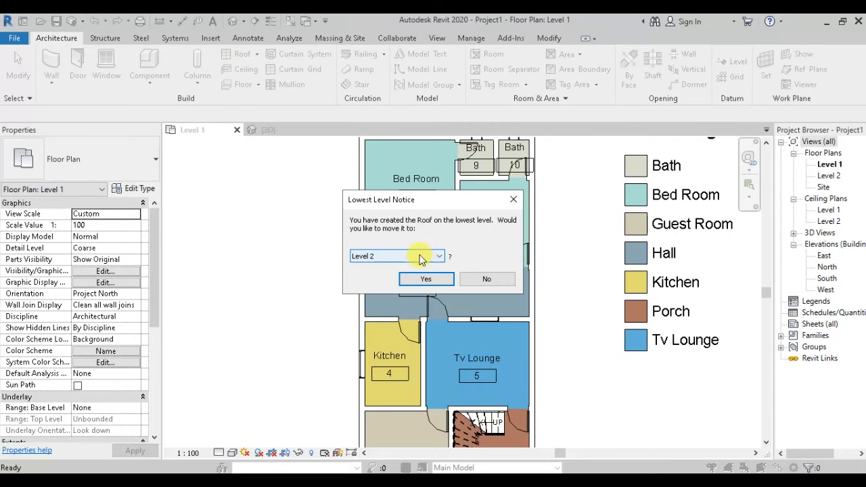
{"action": "left_click", "coordinate": [415, 283]}
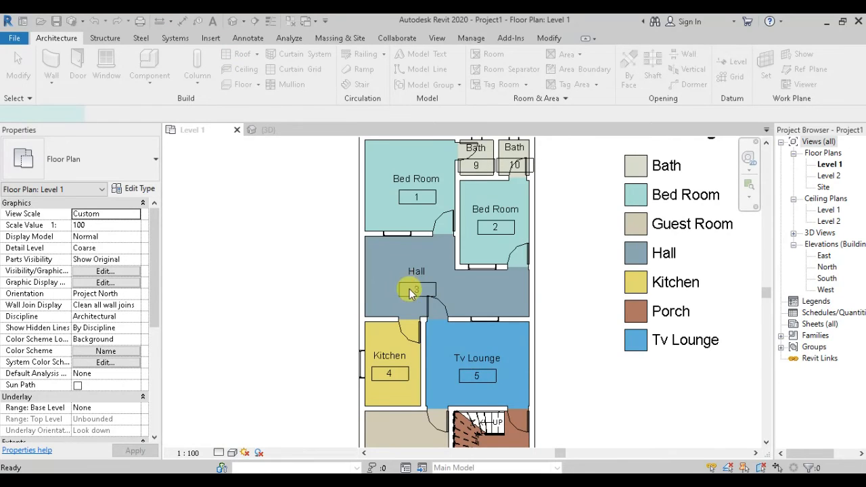
{"action": "left_click", "coordinate": [616, 57]}
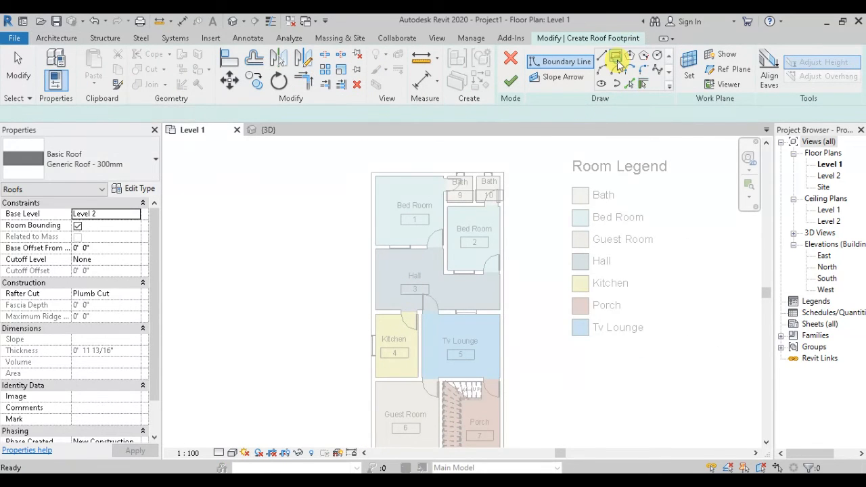
{"action": "left_click", "coordinate": [500, 168]}
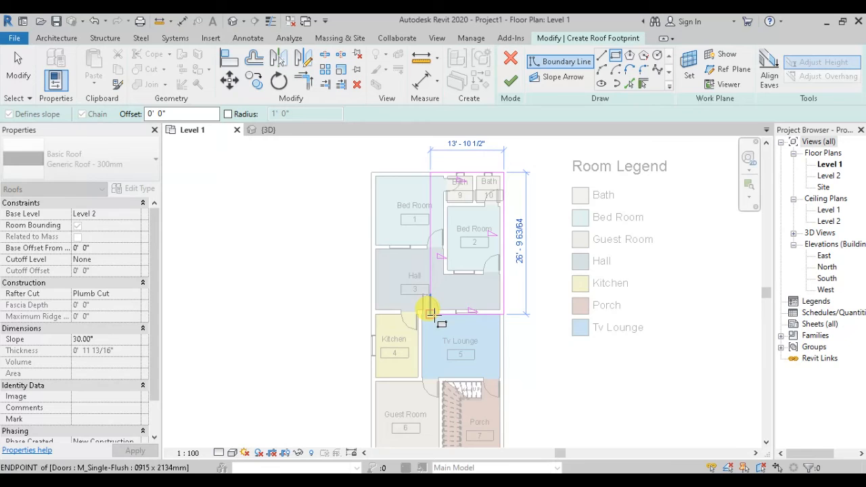
{"action": "middle_click_drag", "start_coordinate": [443, 317], "coordinate": [466, 222]}
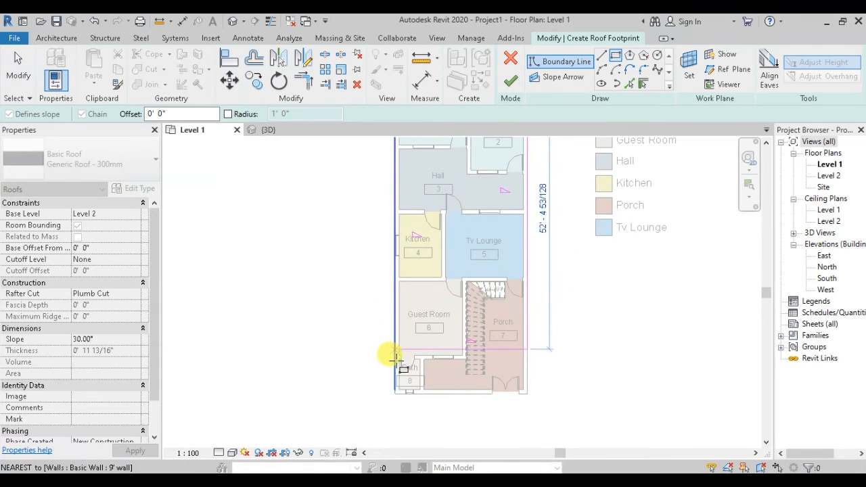
{"action": "left_click", "coordinate": [394, 390]}
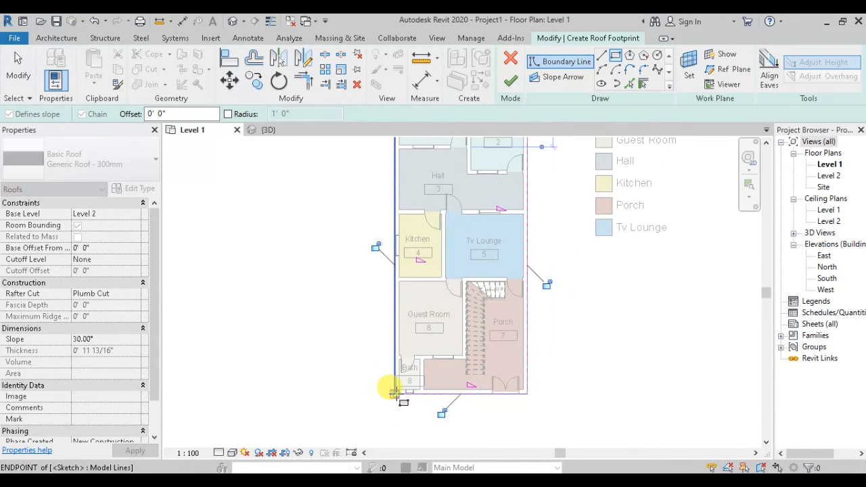
{"action": "left_click", "coordinate": [512, 81]}
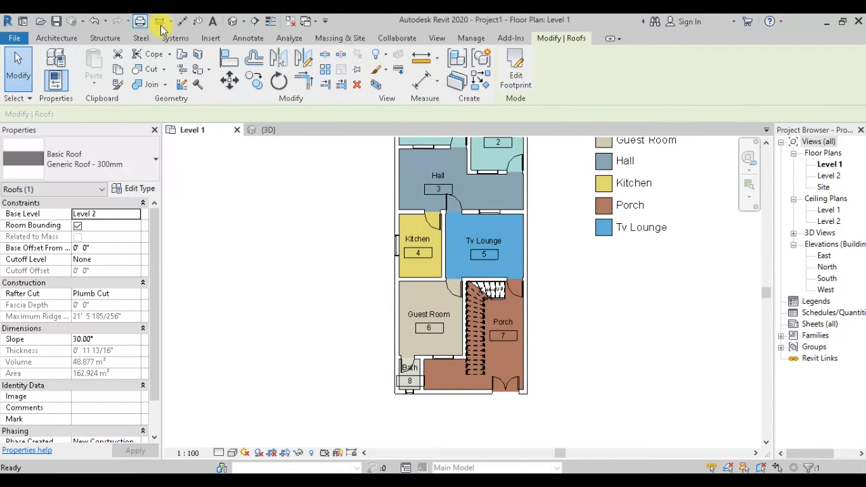
- Sketch a rectangular boundary along the house's outer walls for a Generic Floor - 400mm on Level 1
{"action": "left_click", "coordinate": [60, 38]}
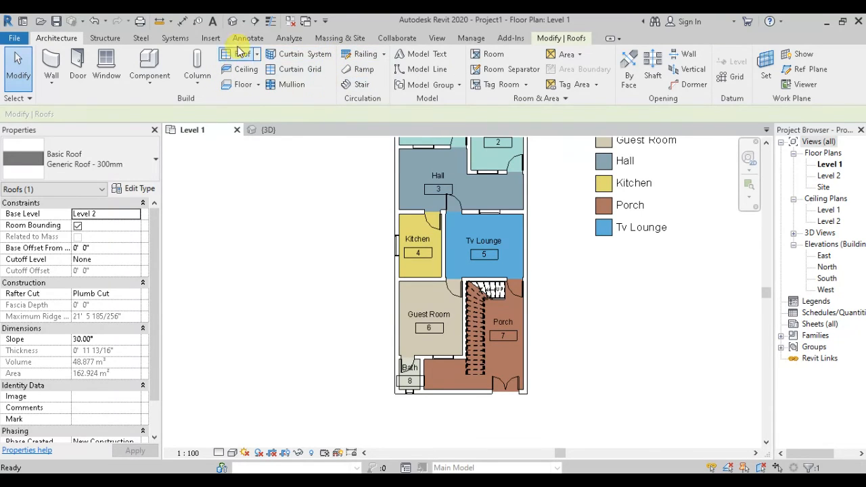
{"action": "left_click", "coordinate": [241, 86]}
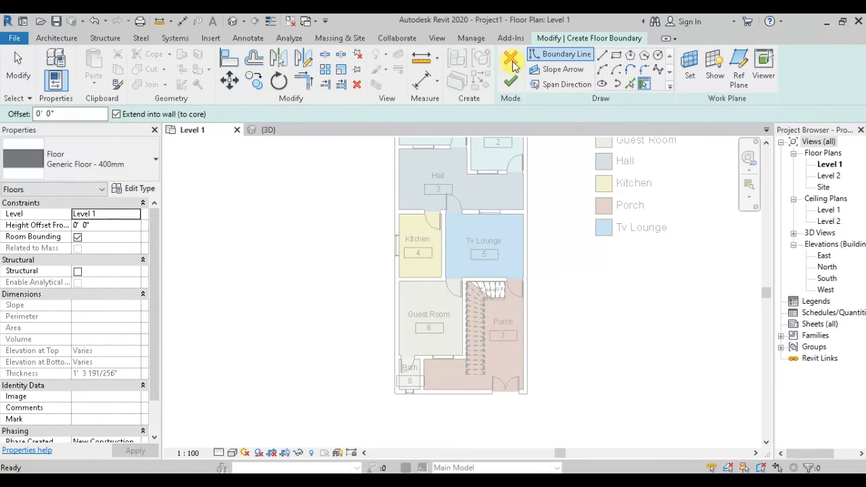
{"action": "left_click", "coordinate": [616, 57]}
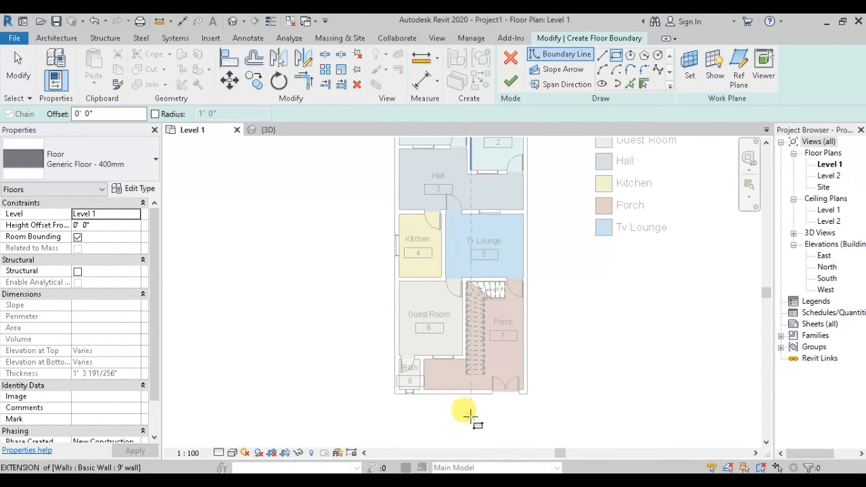
{"action": "left_click", "coordinate": [528, 393]}
{"action": "scroll", "coordinate": [478, 210], "scroll_direction": "down", "scroll_amount": 1}
{"action": "middle_click_drag", "start_coordinate": [478, 210], "coordinate": [526, 399]}
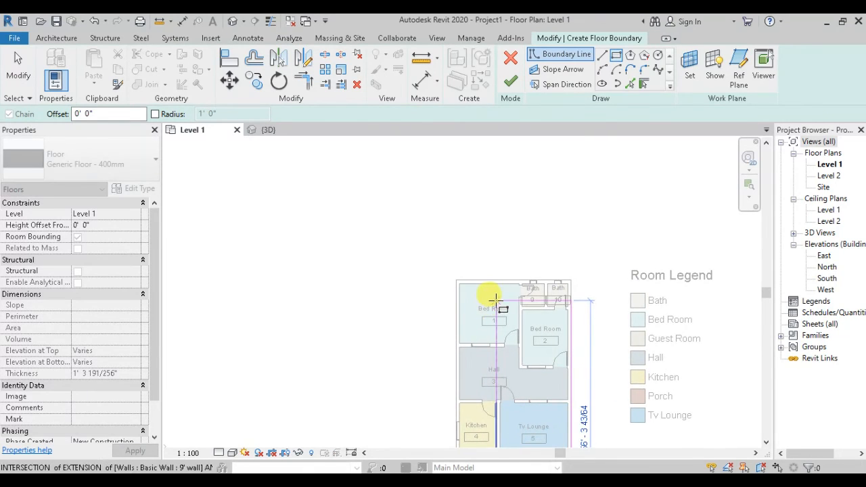
{"action": "left_click", "coordinate": [459, 278]}
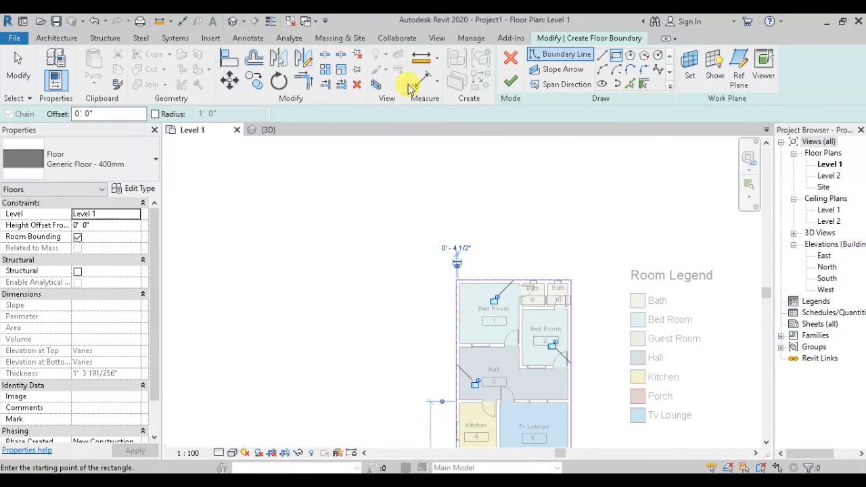
- Finish the floor boundary sketch to create the Generic Floor - 400mm on Level 1, and open the default 3D view
{"action": "left_click", "coordinate": [513, 83]}
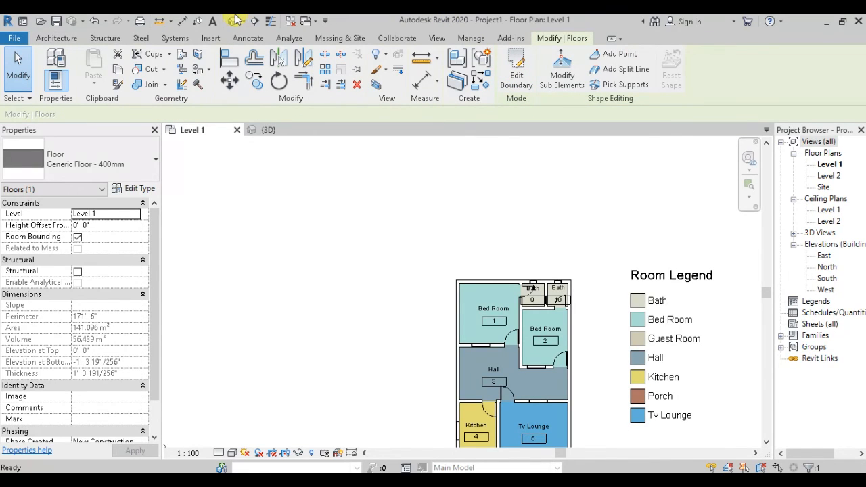
{"action": "left_click", "coordinate": [234, 22]}
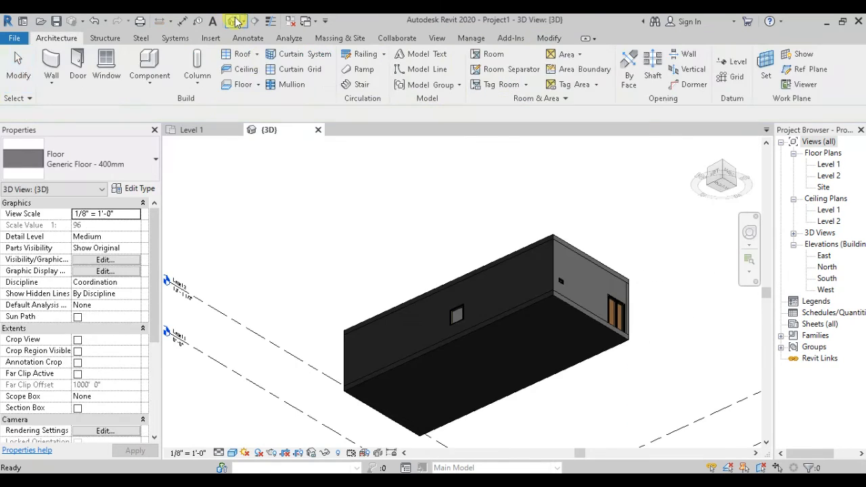
- Examine the finished house in 3D from below, from an isometric view above, and around the back, checking its roof, floor and exterior walls
{"action": "middle_click_drag", "start_coordinate": [435, 226], "coordinate": [706, 207]}
{"action": "middle_click_drag", "start_coordinate": [636, 184], "coordinate": [458, 232]}
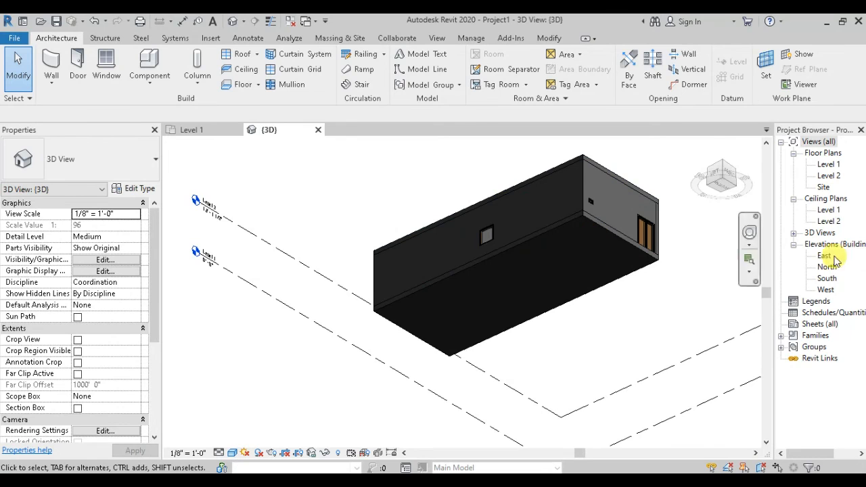
{"action": "left_click", "coordinate": [722, 169]}
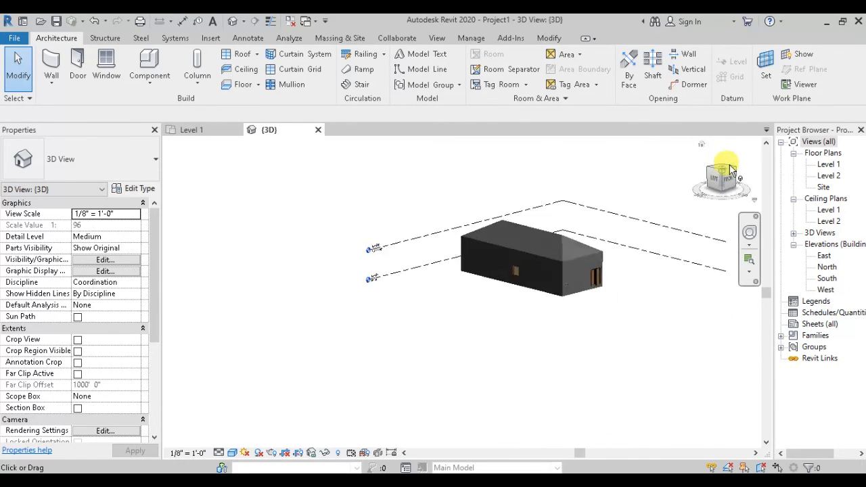
{"action": "middle_click_drag", "start_coordinate": [508, 249], "coordinate": [419, 271]}
{"action": "scroll", "coordinate": [422, 305], "scroll_direction": "up", "scroll_amount": 1}
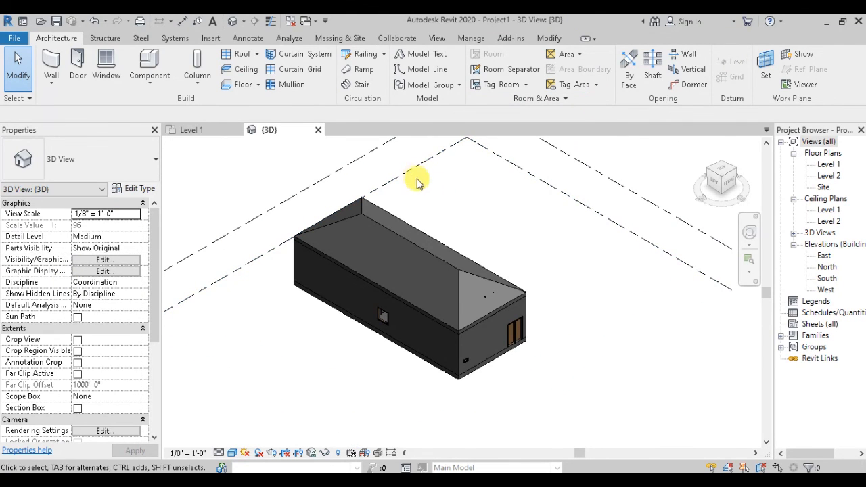
{"action": "middle_click_drag", "start_coordinate": [373, 196], "coordinate": [218, 234], "text": "shift"}
{"action": "scroll", "coordinate": [557, 321], "scroll_direction": "up", "scroll_amount": 4}
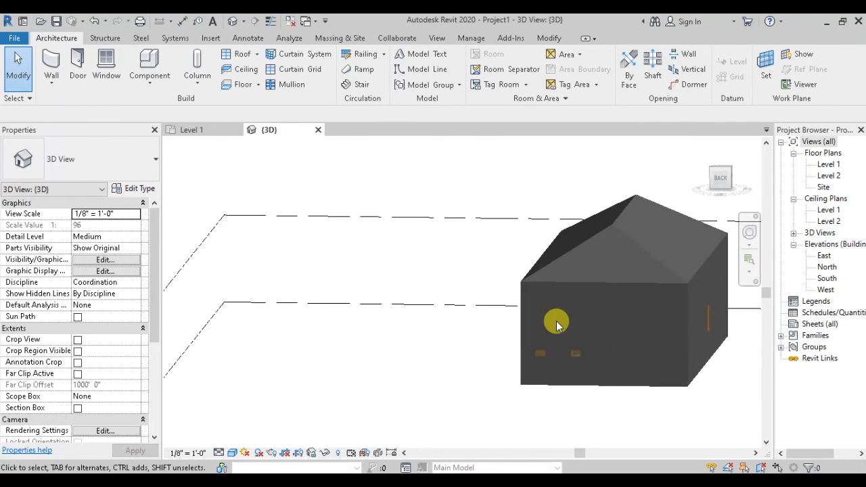
{"action": "middle_click_drag", "start_coordinate": [666, 336], "coordinate": [381, 326], "text": "shift"}
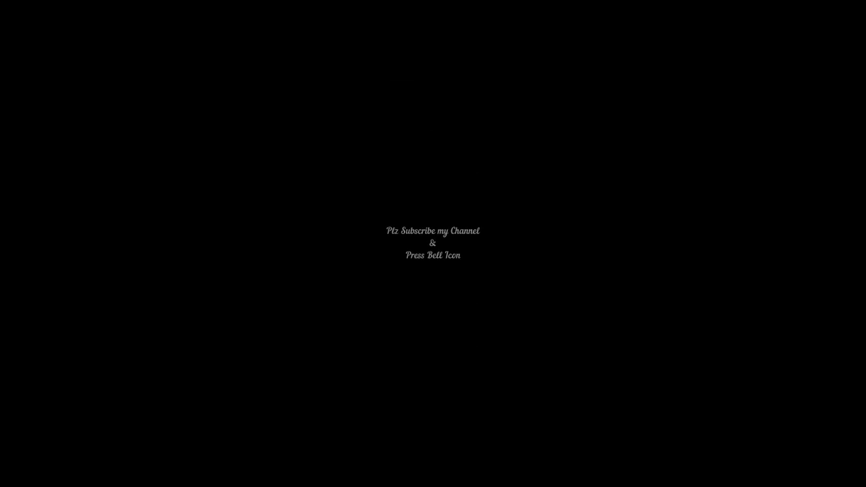